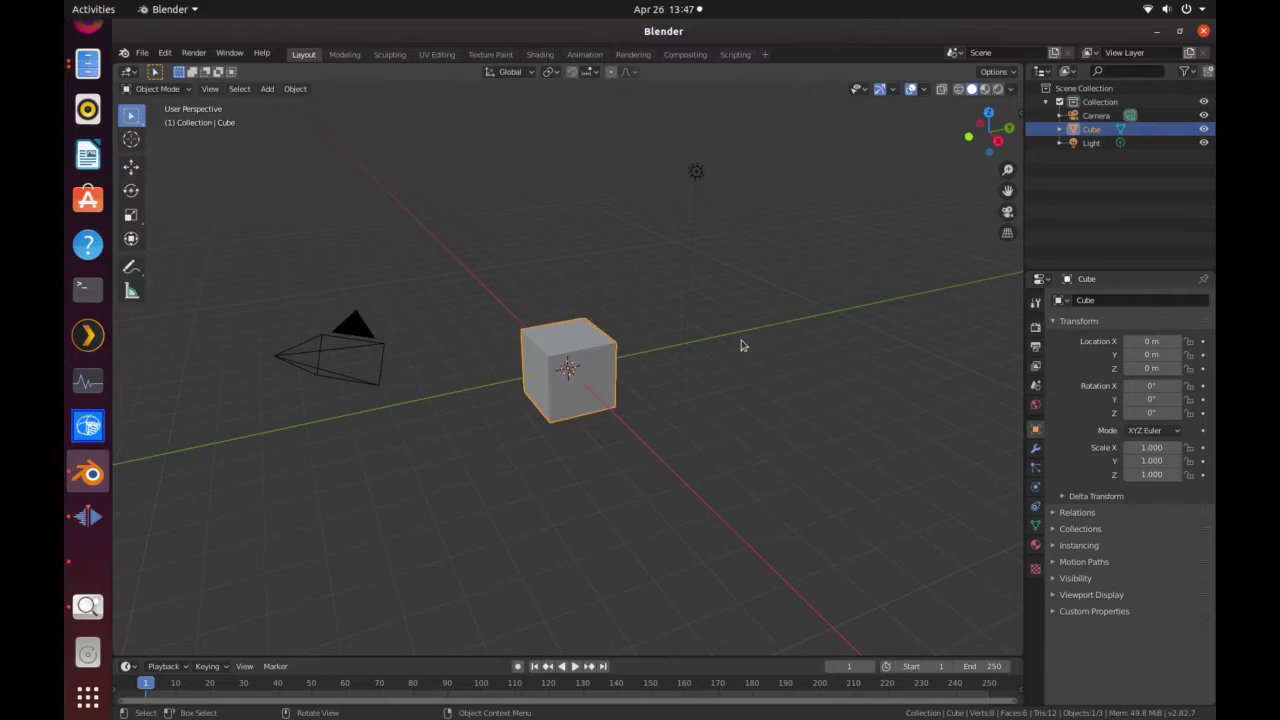
Delete the default cube, leaving only the camera and light.
{"action": "key", "text": "Delete"}
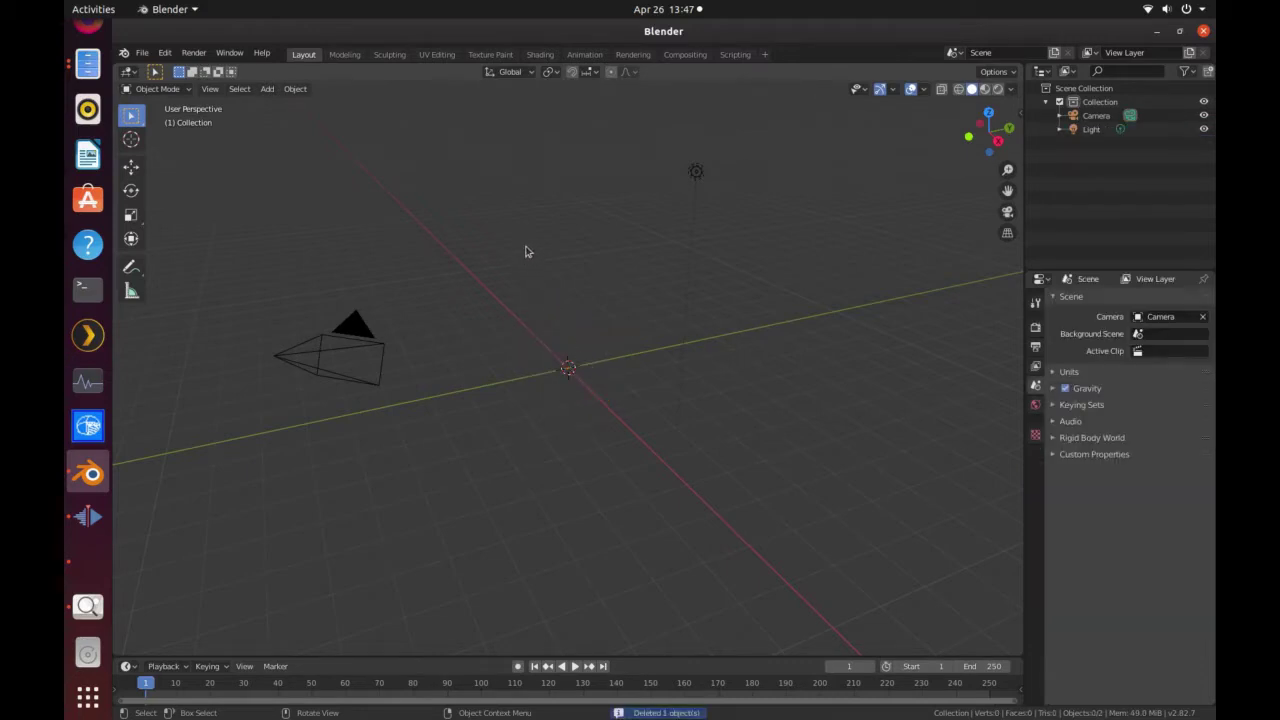
Start a Protein Data Bank import and browse to Blender/AtomicEdits/07142.pdb.
{"action": "left_click", "coordinate": [142, 52]}
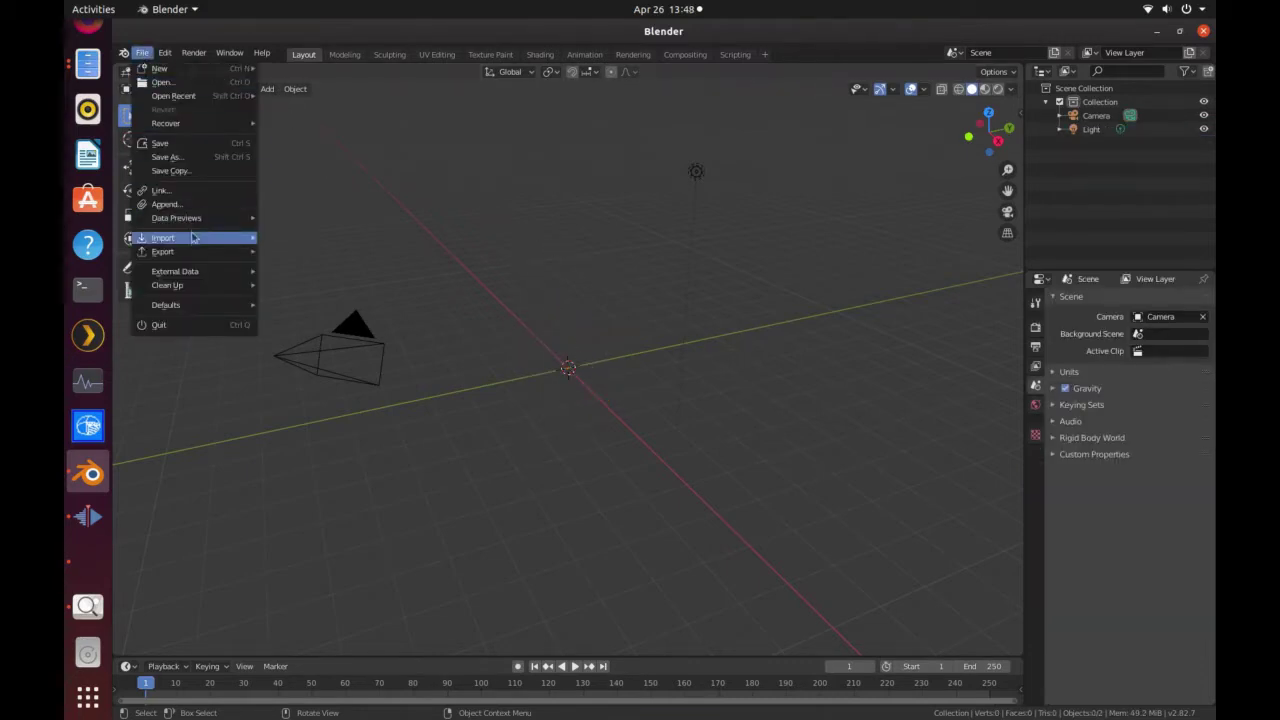
{"action": "mouse_move", "coordinate": [195, 238]}
{"action": "left_click", "coordinate": [354, 387]}
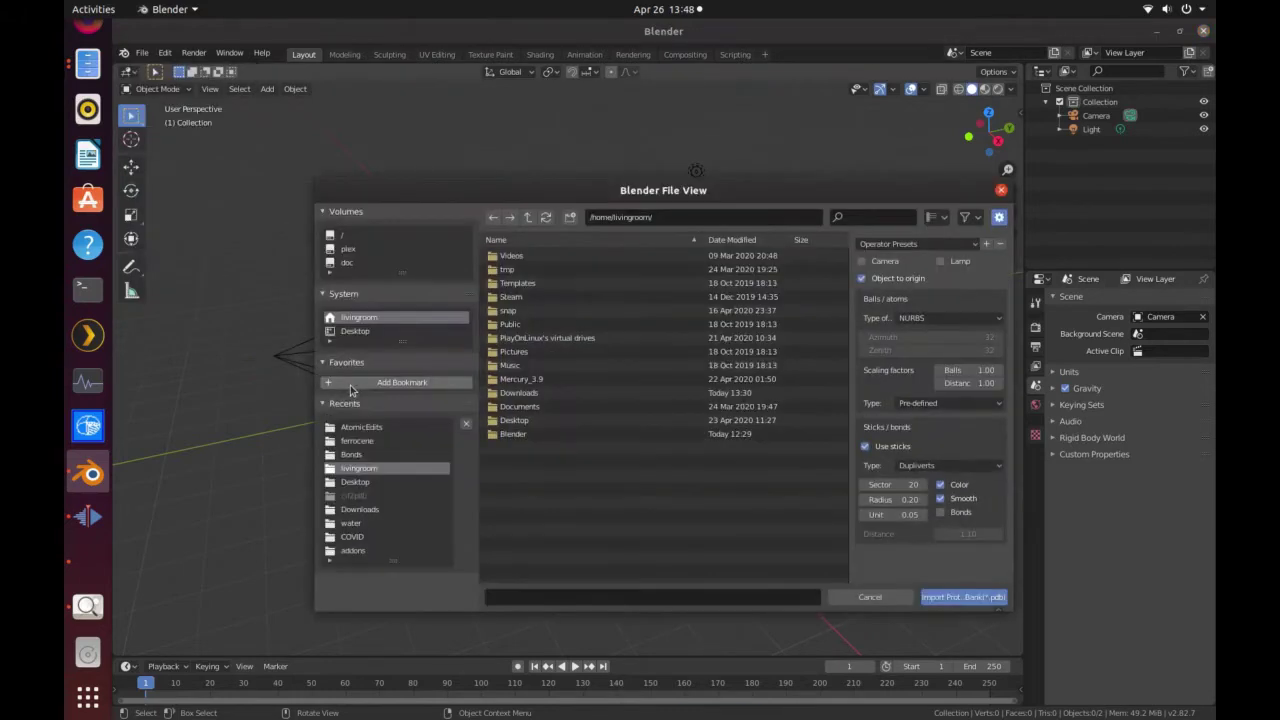
{"action": "left_click", "coordinate": [510, 436]}
{"action": "double_click", "coordinate": [515, 440]}
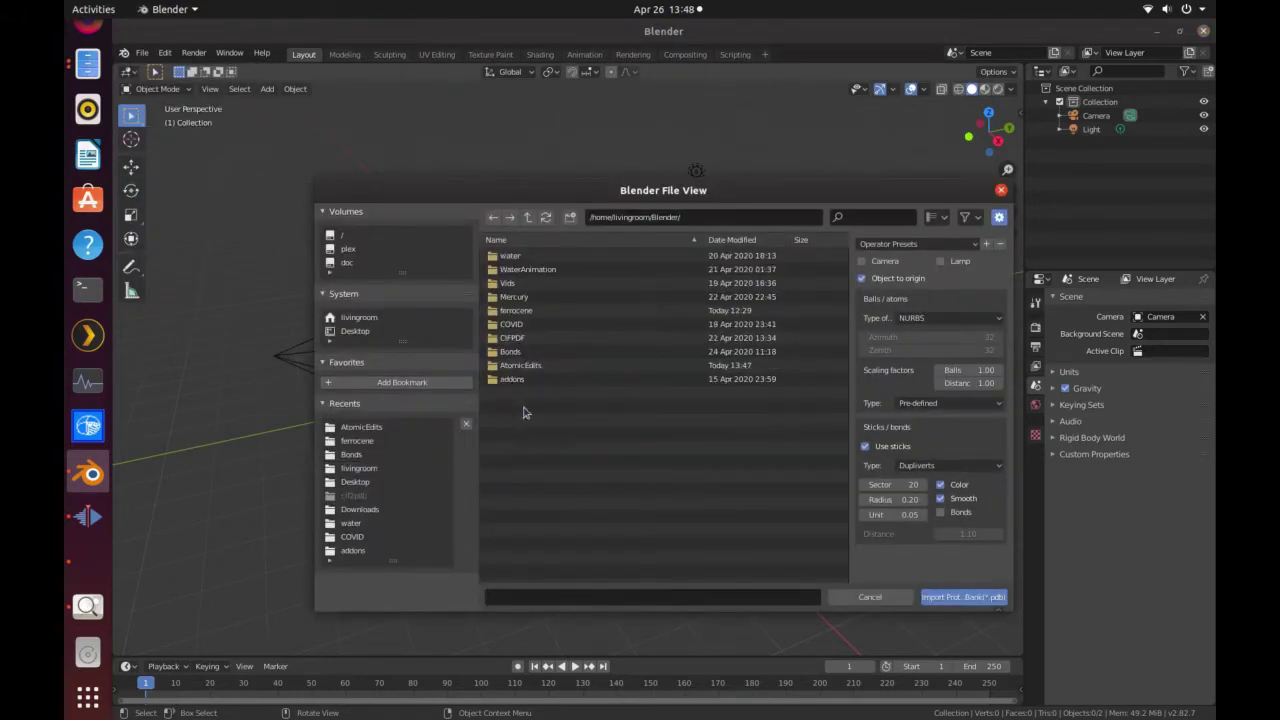
{"action": "double_click", "coordinate": [529, 288]}
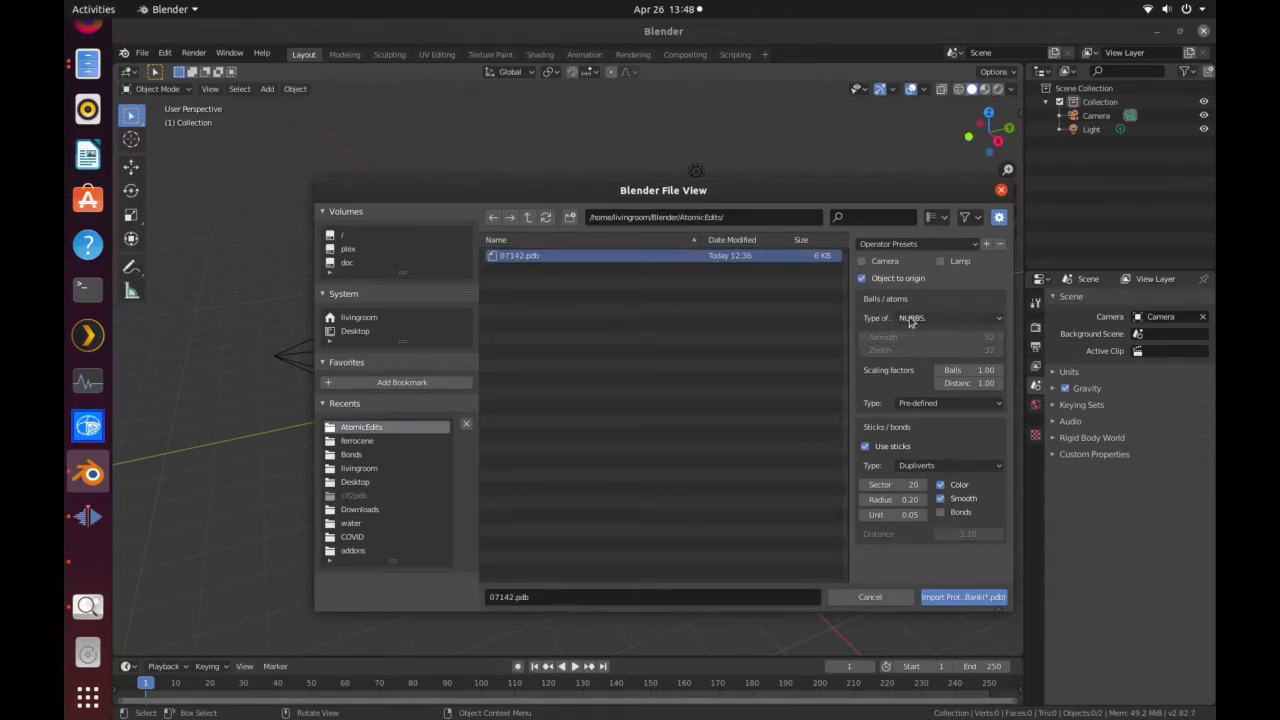
Set ball scale 0.6, enable bonds with radius 0.15, Normal sticks, joined as one object.
{"action": "left_click", "coordinate": [977, 370]}
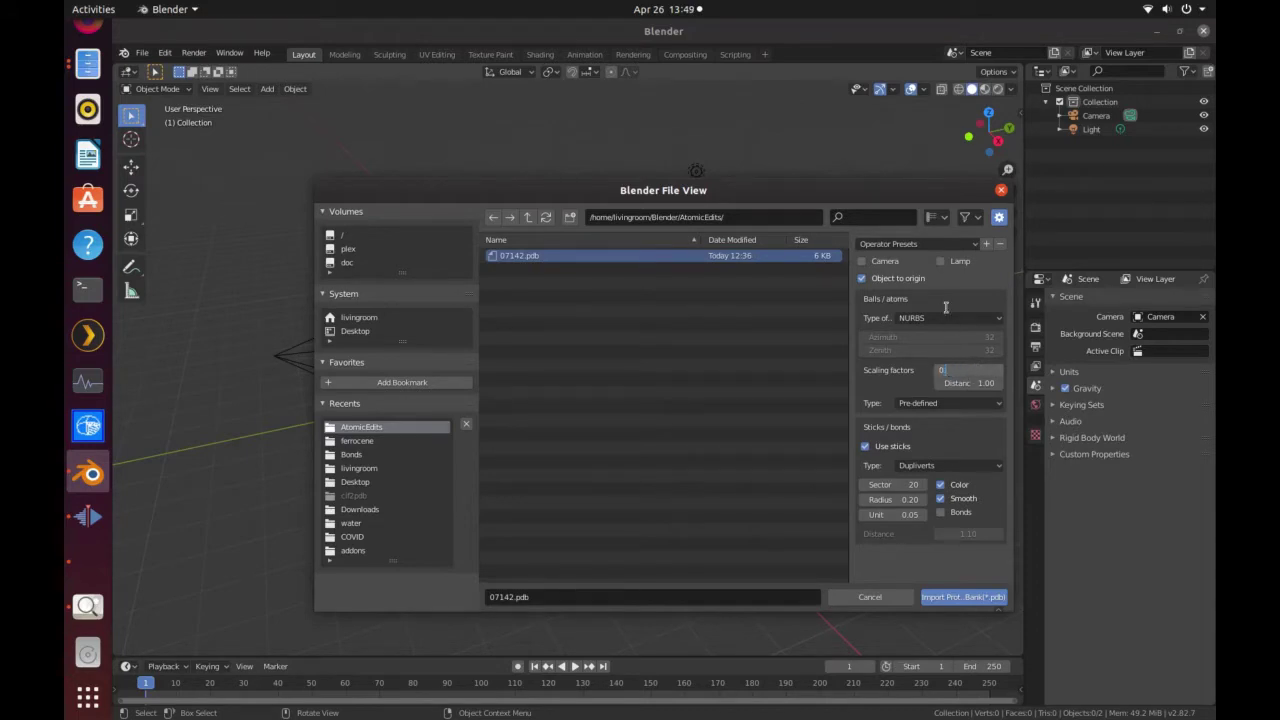
{"action": "type", "text": "0.6"}
{"action": "key", "text": "Return"}
{"action": "left_click", "coordinate": [941, 513]}
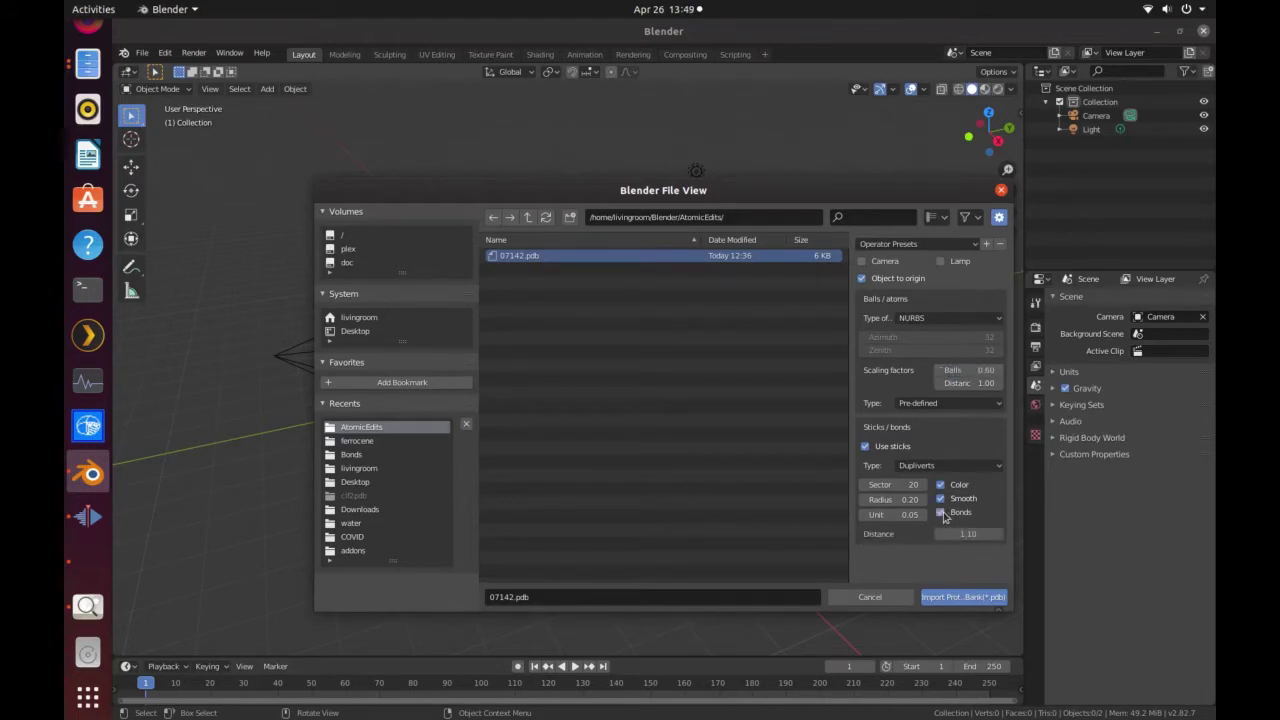
{"action": "left_click", "coordinate": [893, 499]}
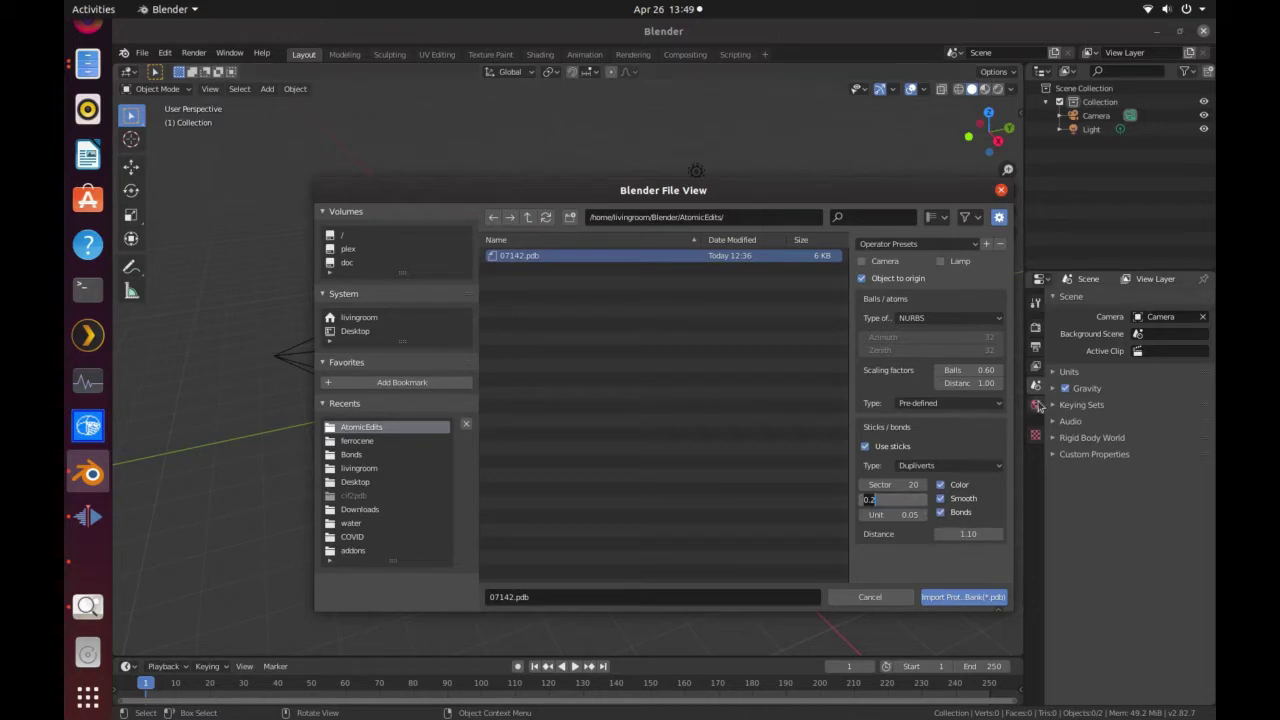
{"action": "type", "text": "0.15"}
{"action": "key", "text": "Return"}
{"action": "left_click", "coordinate": [921, 466]}
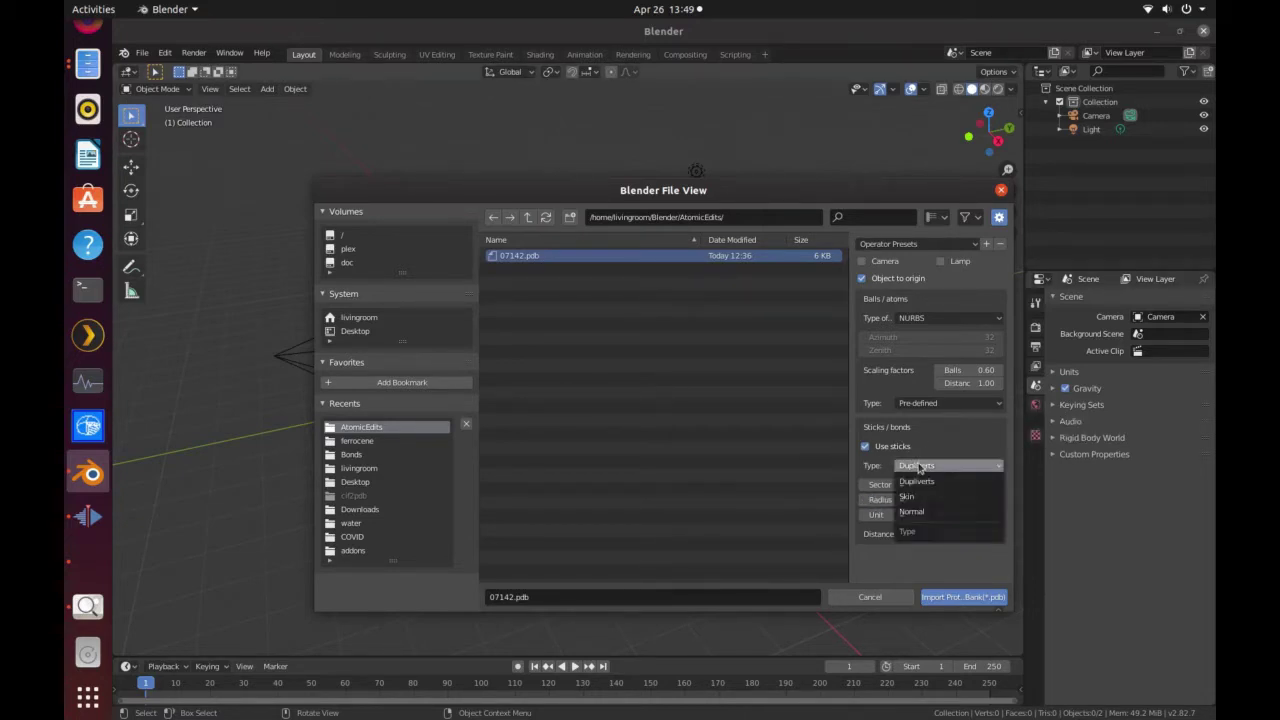
{"action": "left_click", "coordinate": [929, 512]}
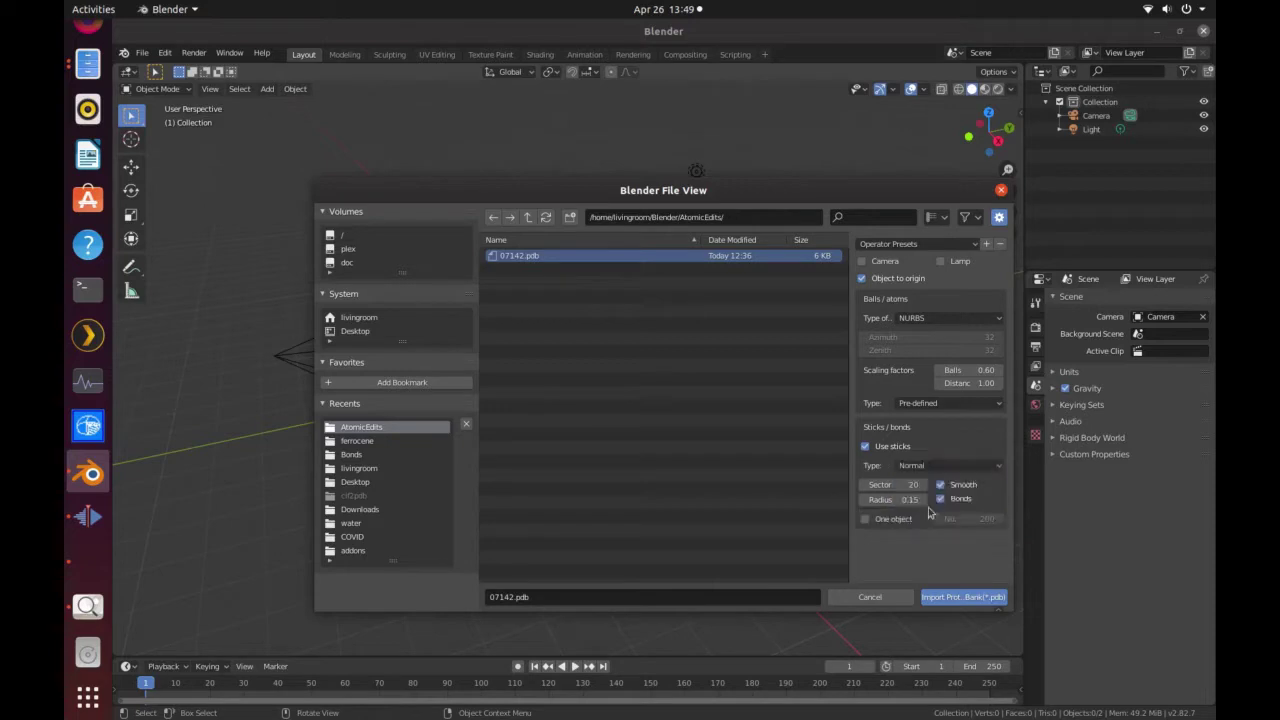
{"action": "left_click", "coordinate": [866, 519]}
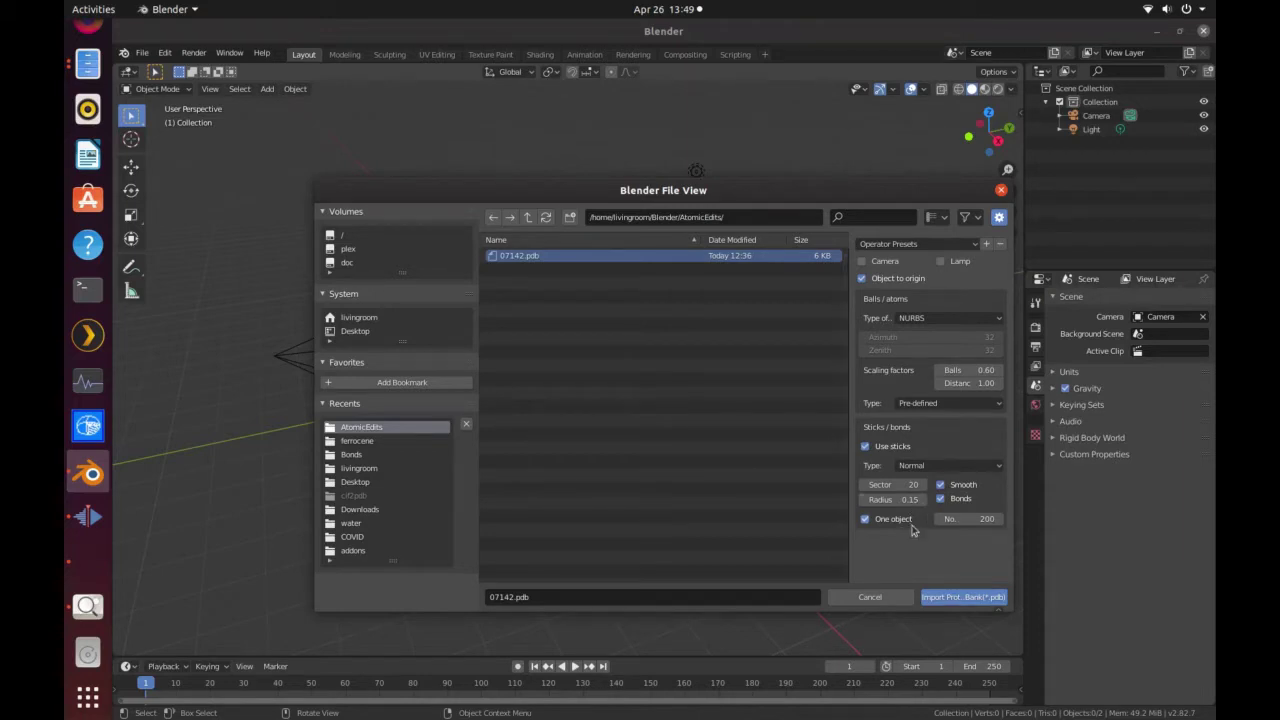
Import the 07142.pdb molecule with these settings and browse its objects in the Outliner.
{"action": "left_click", "coordinate": [965, 598]}
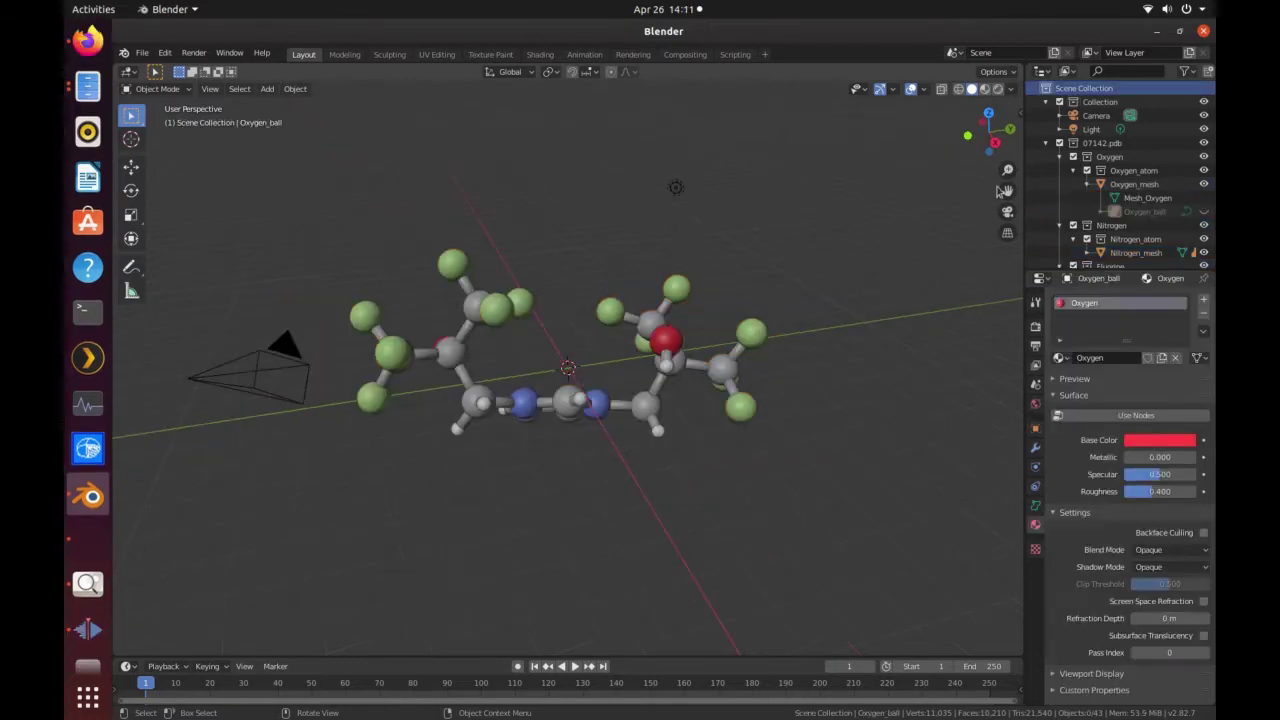
{"action": "left_click", "coordinate": [1090, 88]}
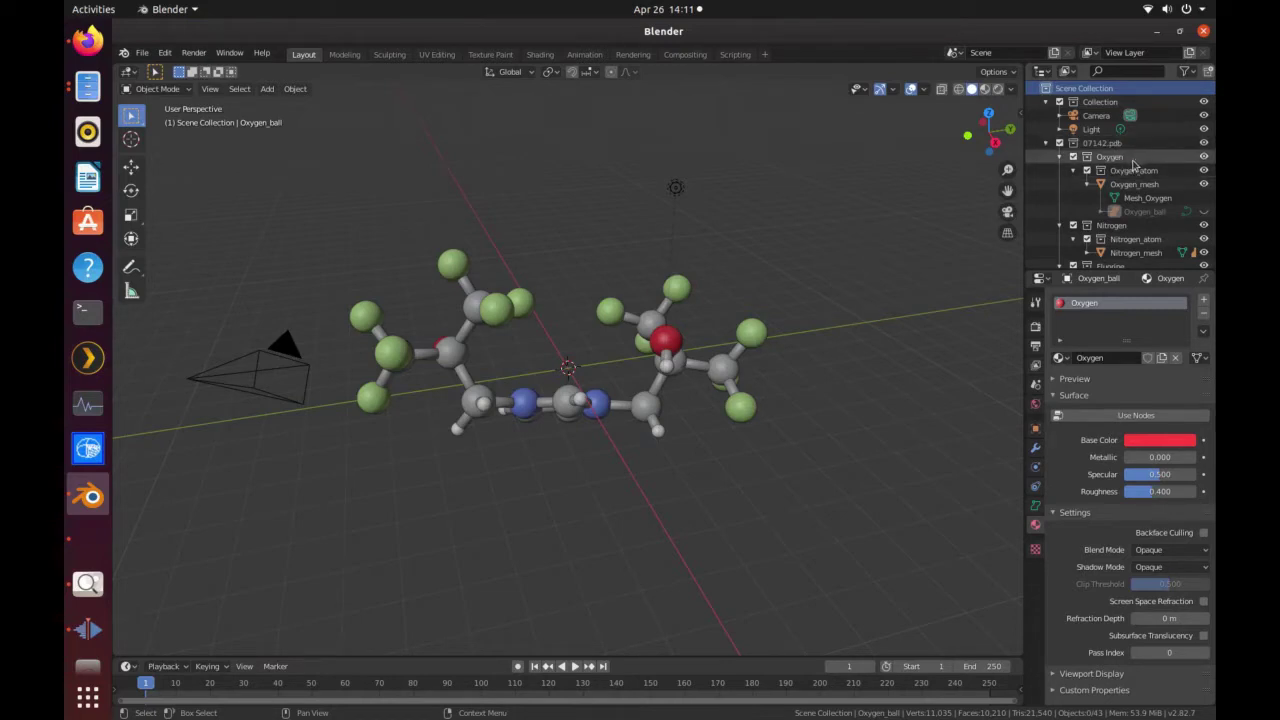
{"action": "scroll", "coordinate": [1133, 163], "scroll_direction": "down", "scroll_amount": 2}
{"action": "scroll", "coordinate": [1120, 196], "scroll_direction": "down", "scroll_amount": 5}
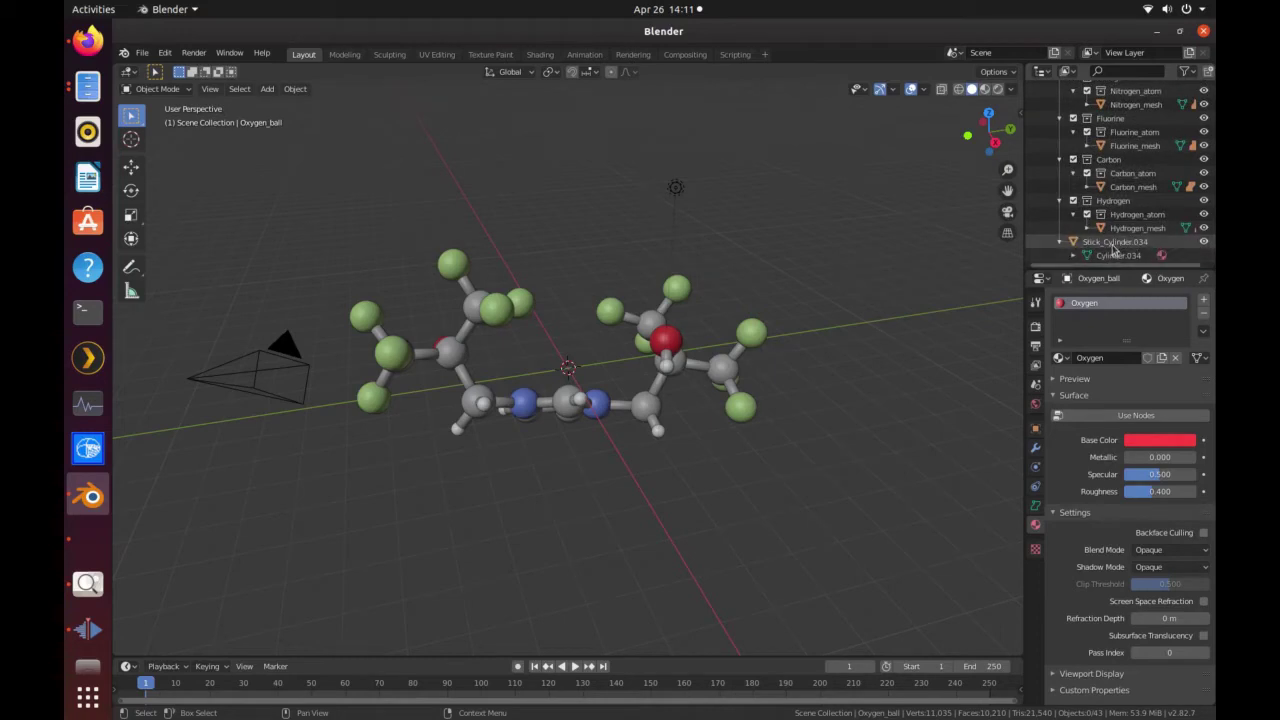
Check a bond's Stick material, then enable Use Nodes on the Oxygen_ball material.
{"action": "left_click", "coordinate": [1112, 243]}
{"action": "scroll", "coordinate": [1100, 240], "scroll_direction": "up", "scroll_amount": 6}
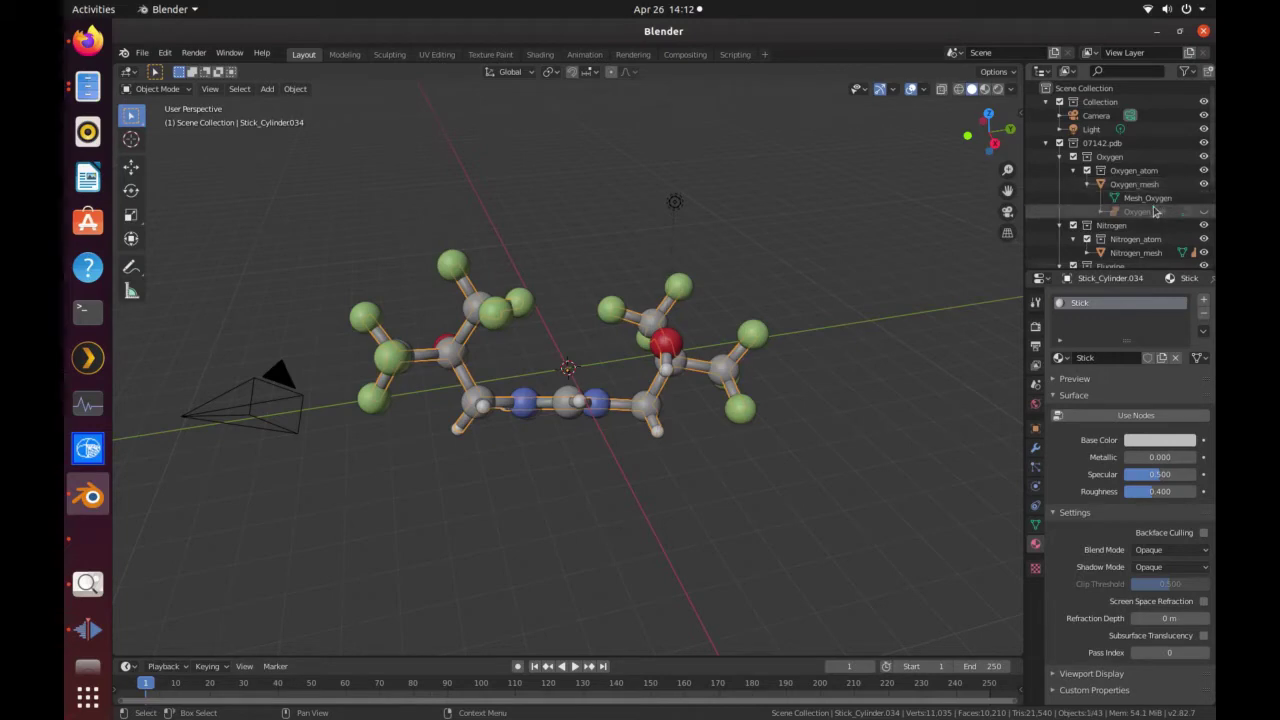
{"action": "left_click", "coordinate": [1150, 212]}
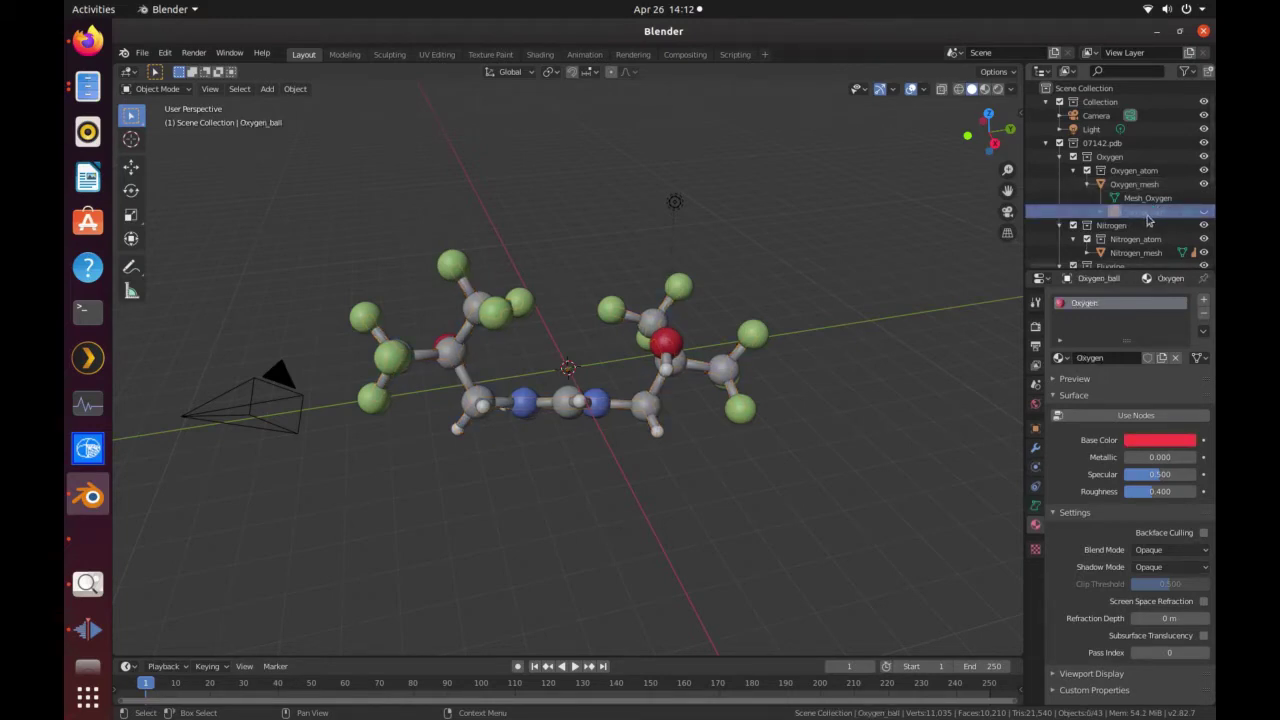
{"action": "left_click", "coordinate": [1170, 416]}
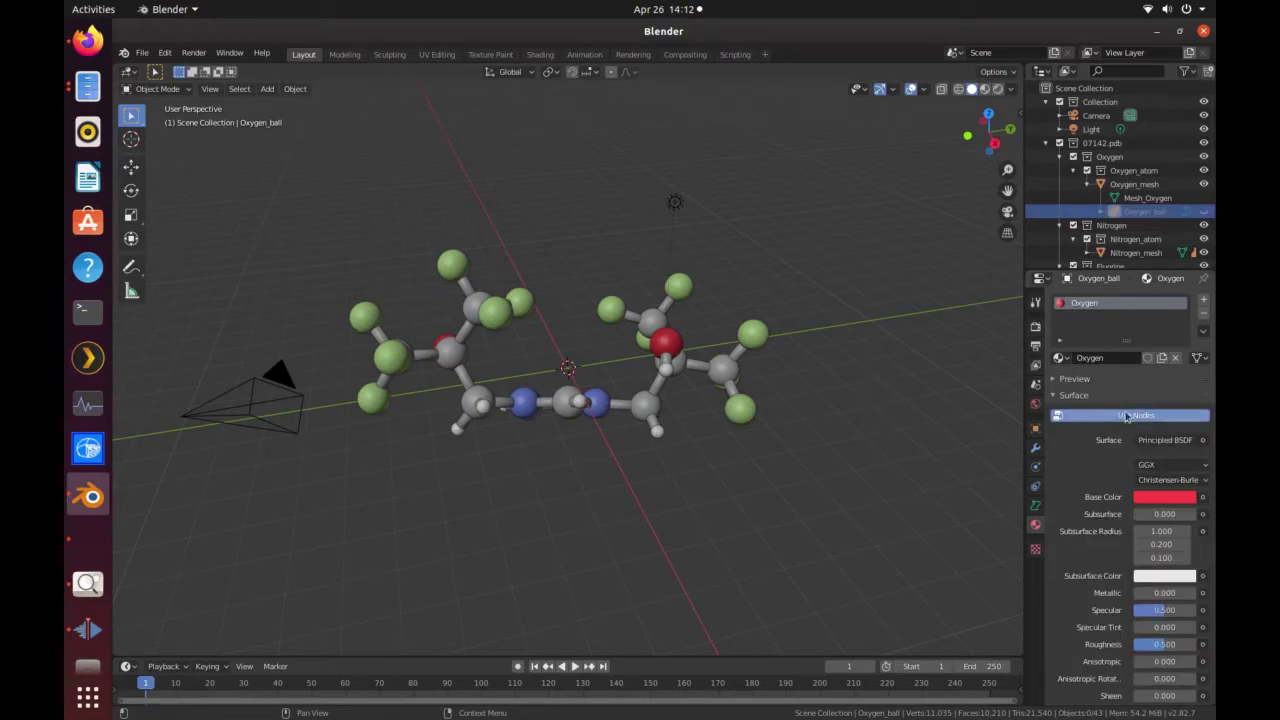
In the Shading workspace, set Oxygen's Metallic to 0.750 and Roughness to 0.000, showing the preview.
{"action": "left_click", "coordinate": [542, 55]}
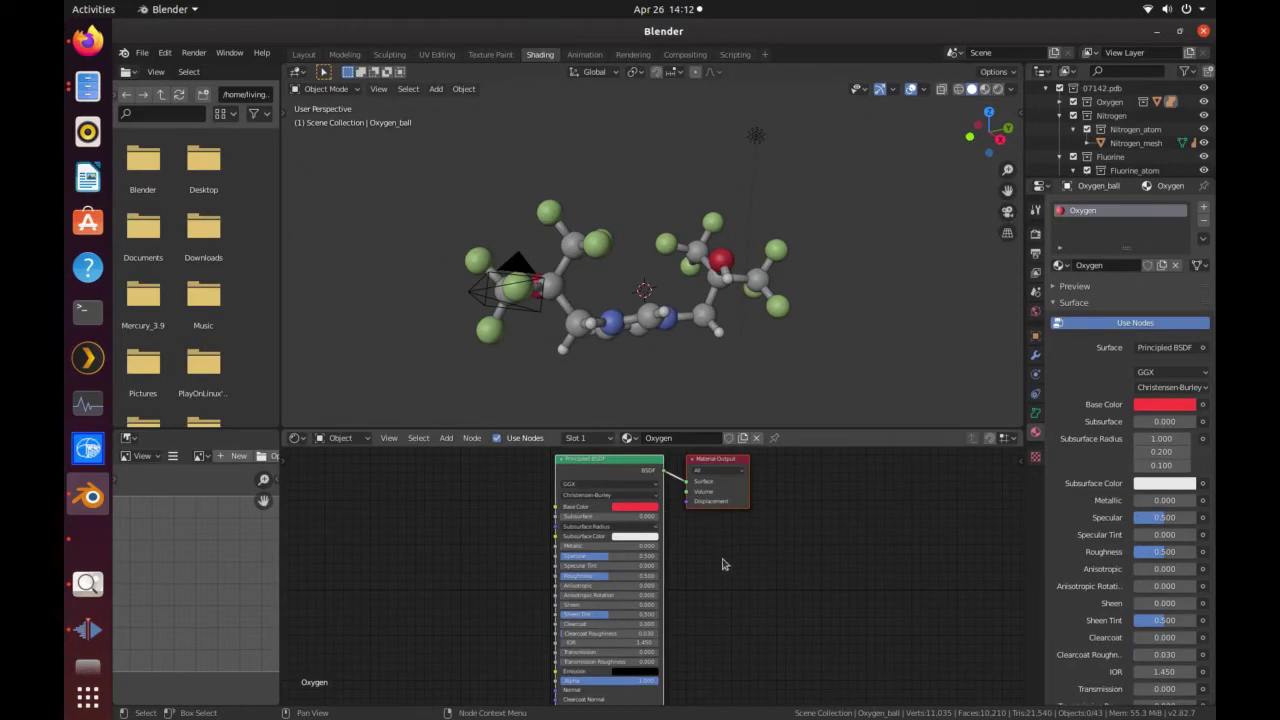
{"action": "left_click", "coordinate": [644, 546]}
{"action": "key", "text": "Return"}
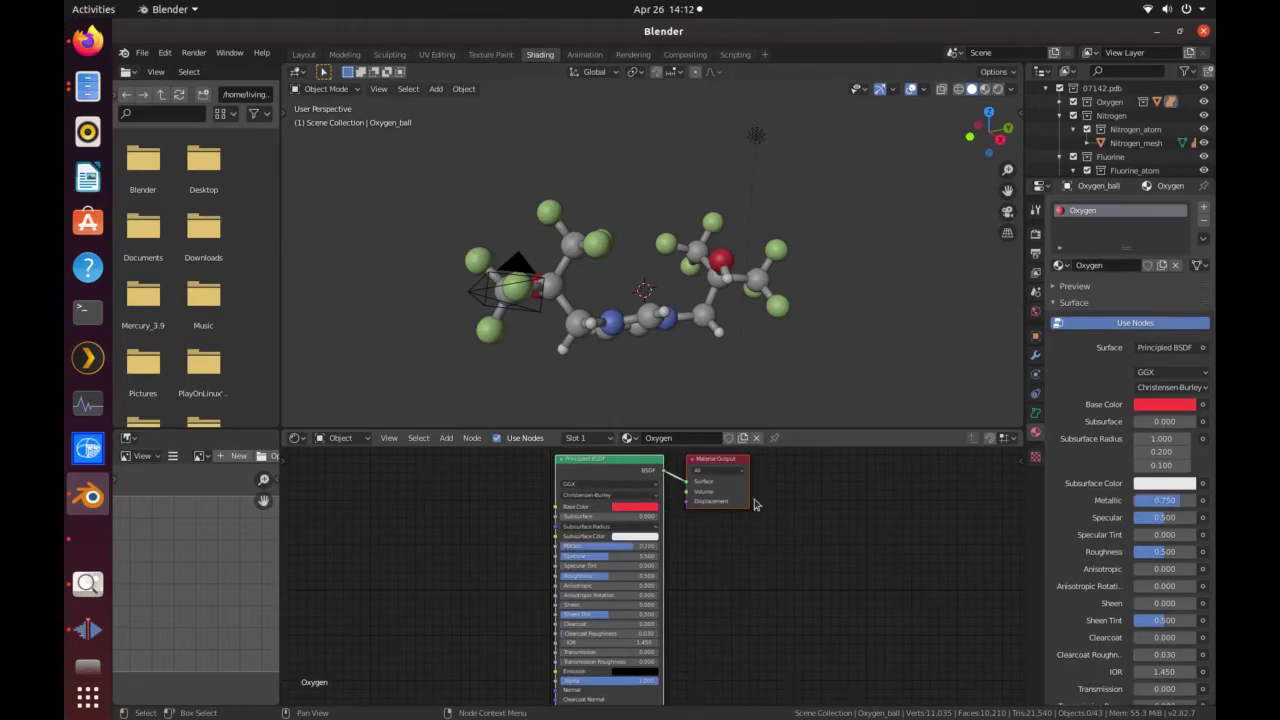
{"action": "left_click", "coordinate": [642, 575]}
{"action": "key", "text": "Return"}
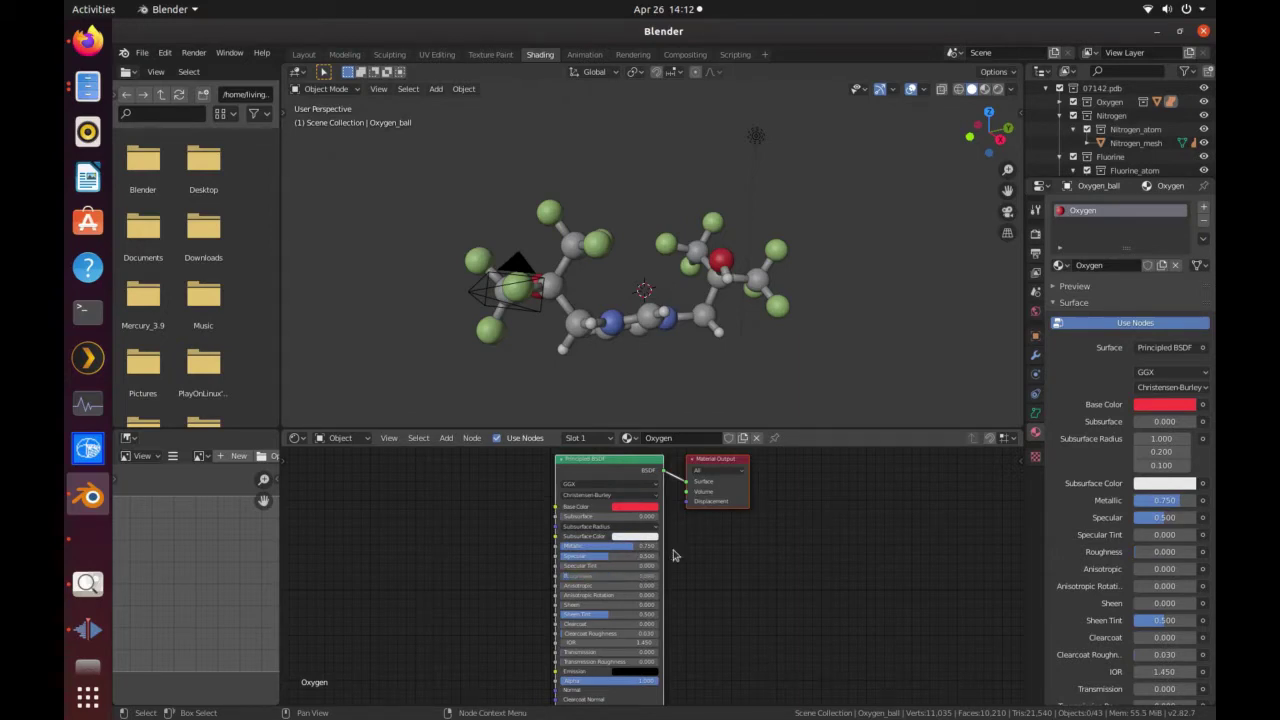
{"action": "left_click", "coordinate": [1071, 286]}
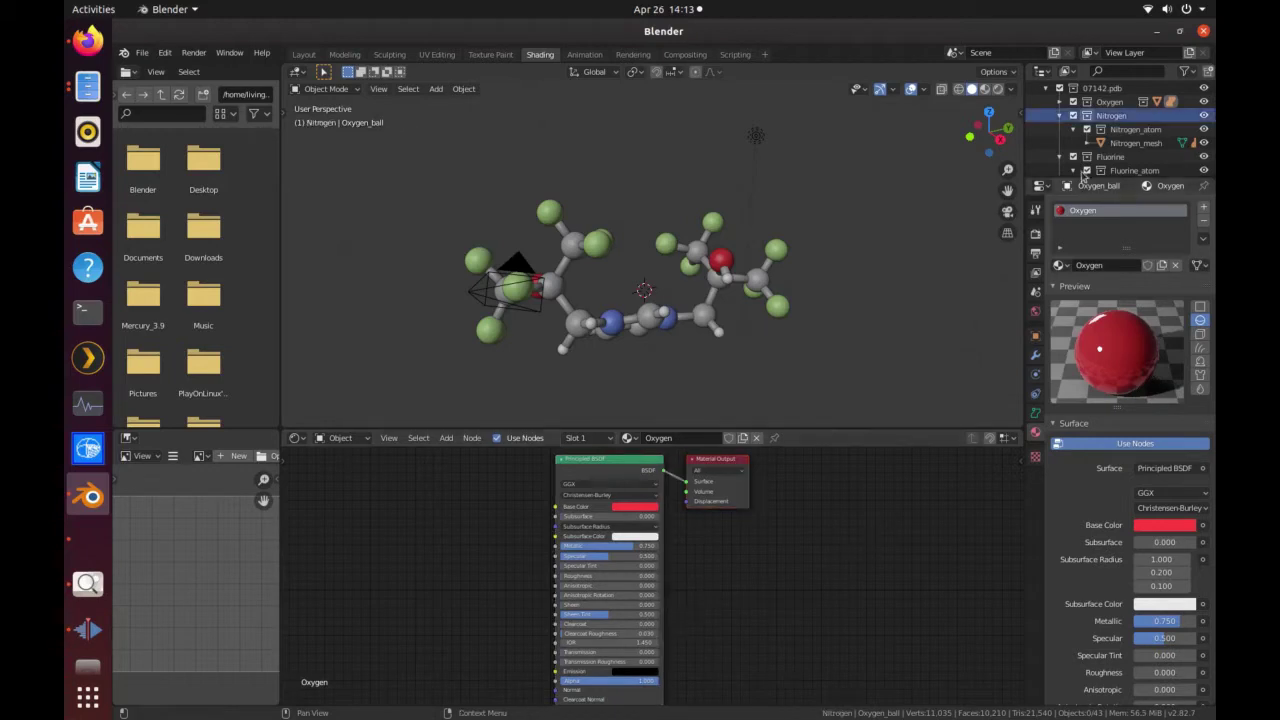
Give Nitrogen_ball a node-based, separate copy of the Oxygen material.
{"action": "left_click", "coordinate": [1101, 143]}
{"action": "scroll", "coordinate": [1120, 145], "scroll_direction": "down", "scroll_amount": 1}
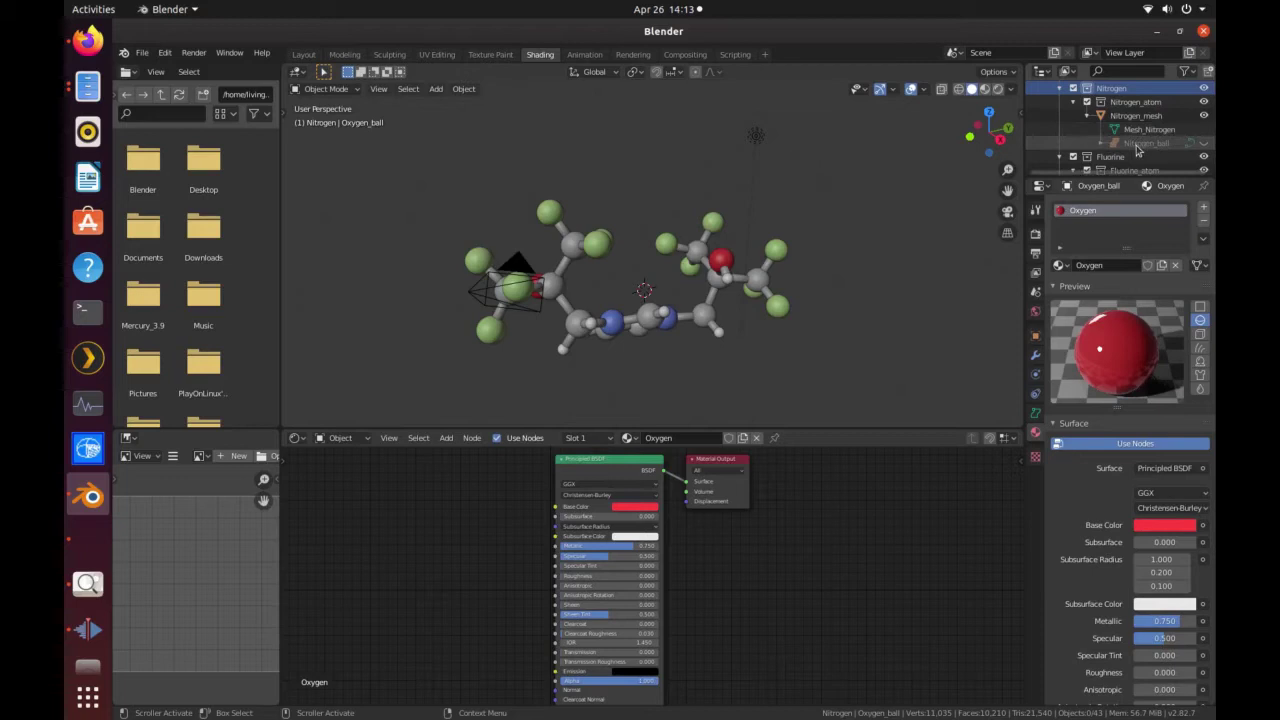
{"action": "left_click", "coordinate": [1140, 144]}
{"action": "left_click", "coordinate": [1133, 445]}
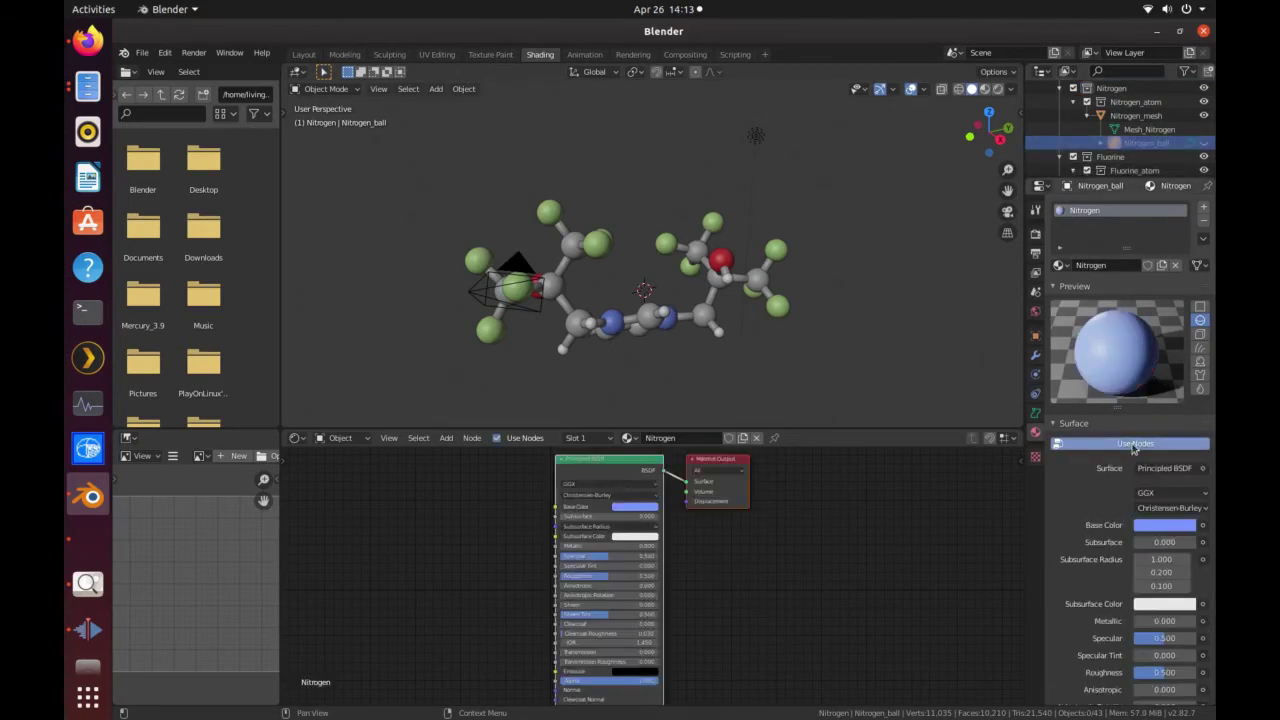
{"action": "left_click", "coordinate": [1060, 265]}
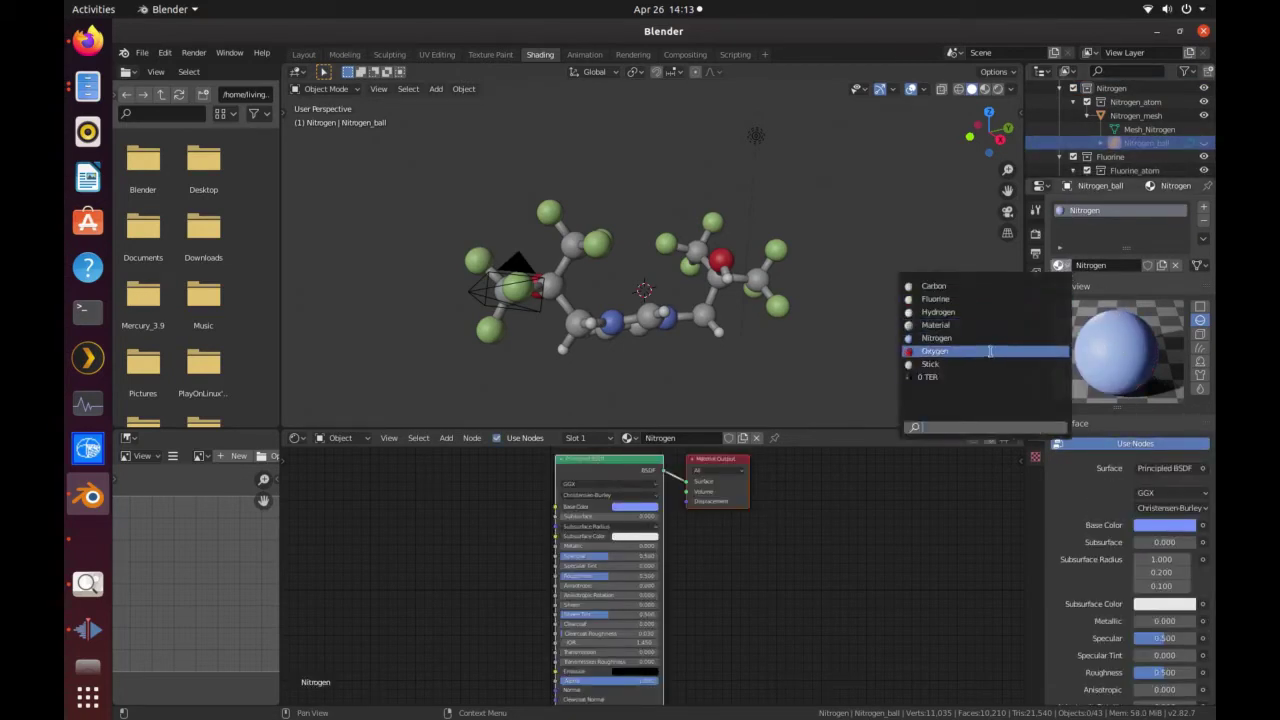
{"action": "left_click", "coordinate": [1040, 351]}
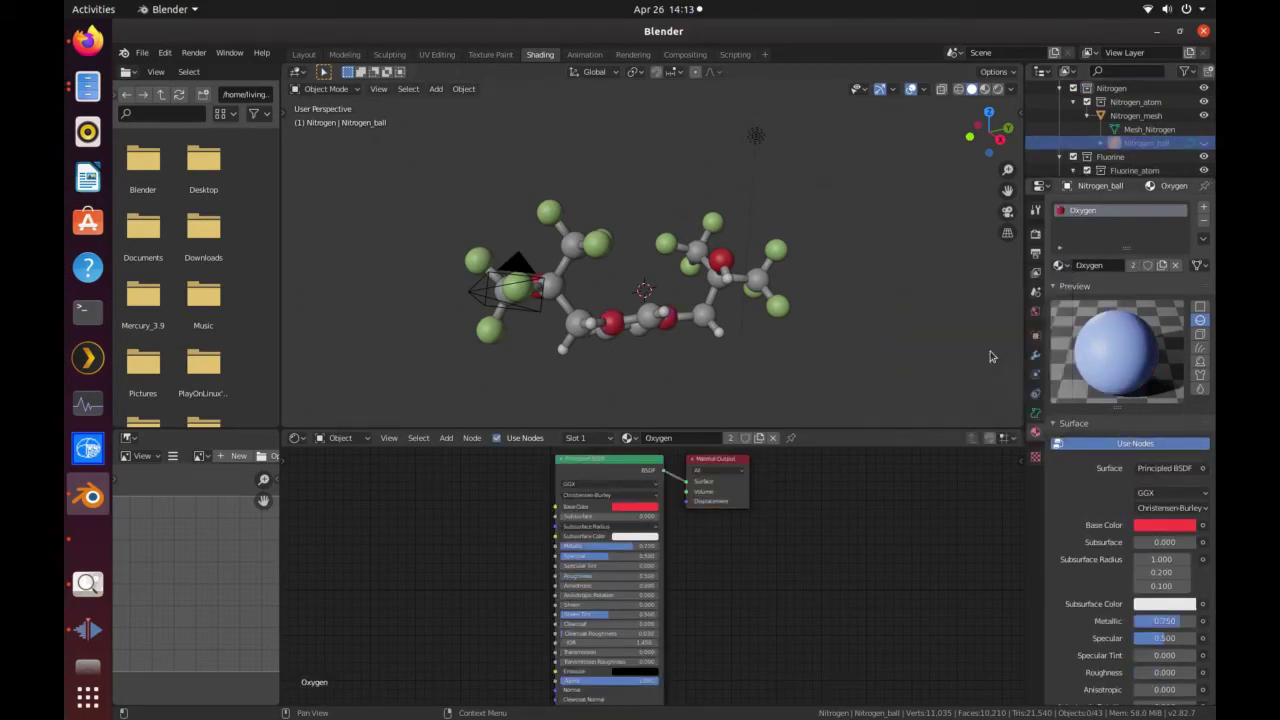
{"action": "left_click", "coordinate": [1162, 266]}
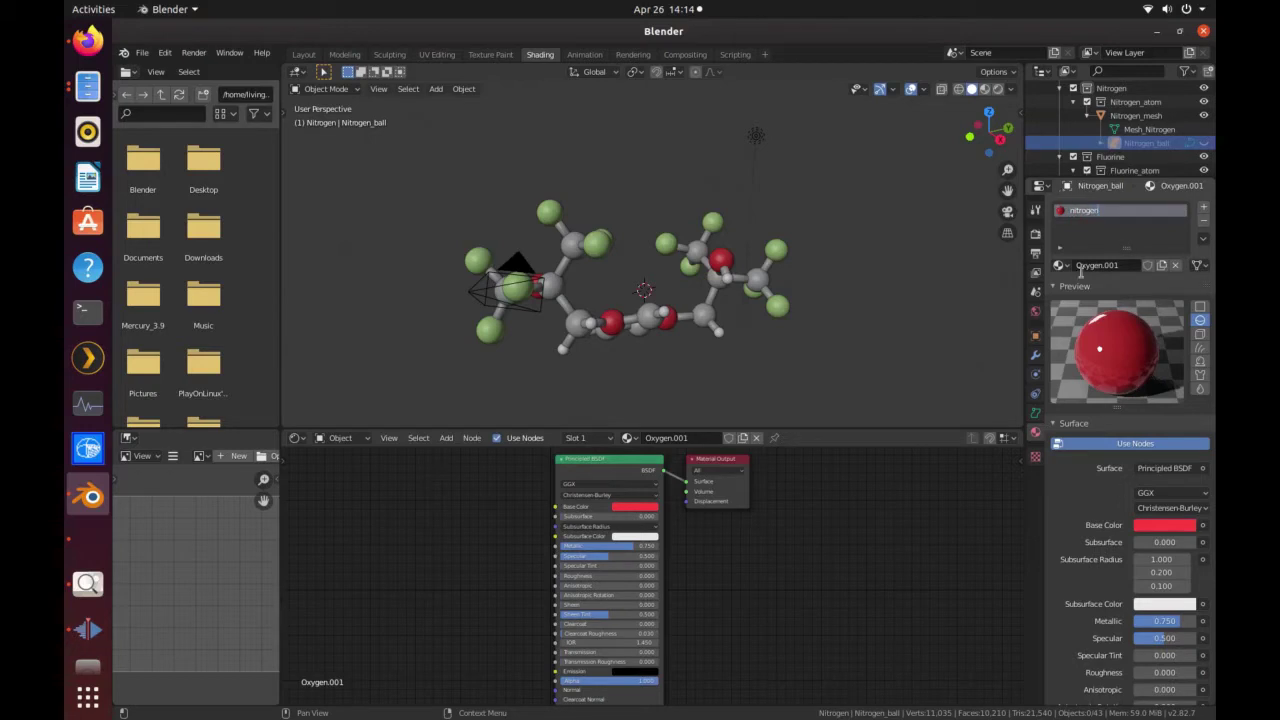
Colour the nitrogen material blue and collapse the Nitrogen branch.
{"action": "left_click", "coordinate": [1153, 528]}
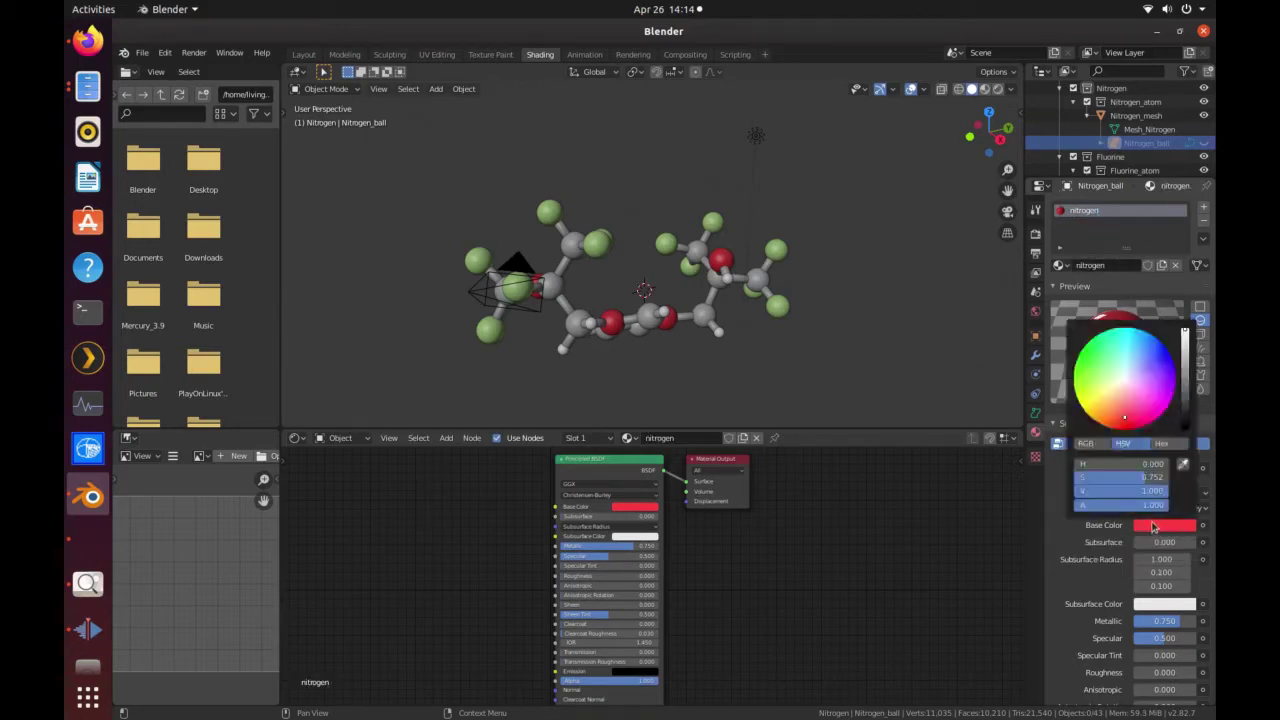
{"action": "left_click", "coordinate": [1157, 367]}
{"action": "scroll", "coordinate": [846, 374], "scroll_direction": "up", "scroll_amount": 2}
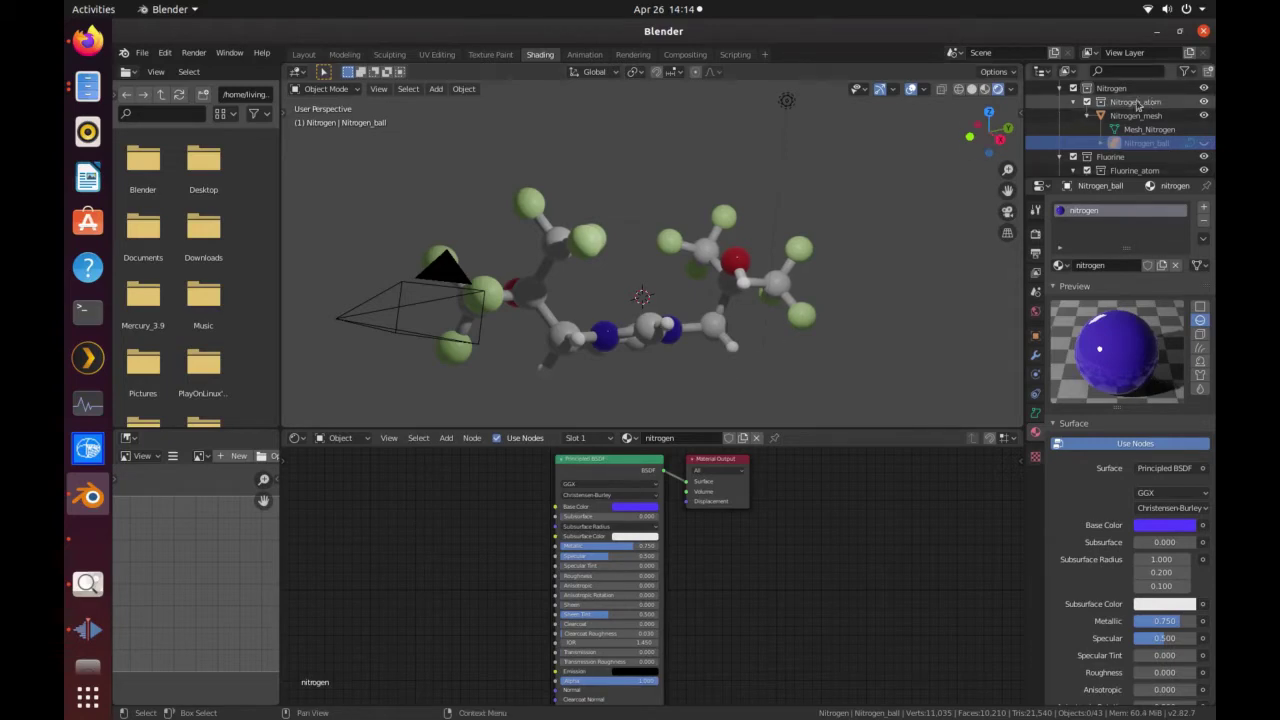
{"action": "left_click", "coordinate": [1075, 103]}
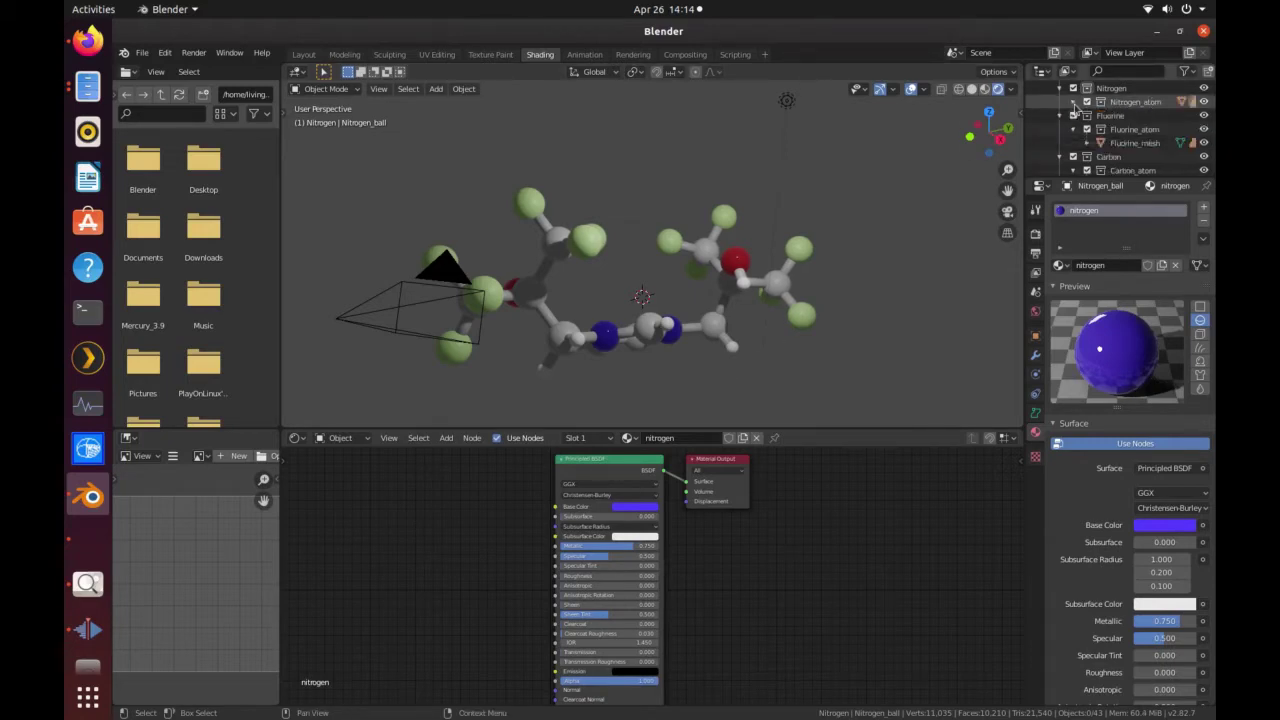
Give Fluorine_ball a node-based single-user copy of the nitrogen material.
{"action": "left_click", "coordinate": [1112, 145]}
{"action": "left_click", "coordinate": [1087, 143]}
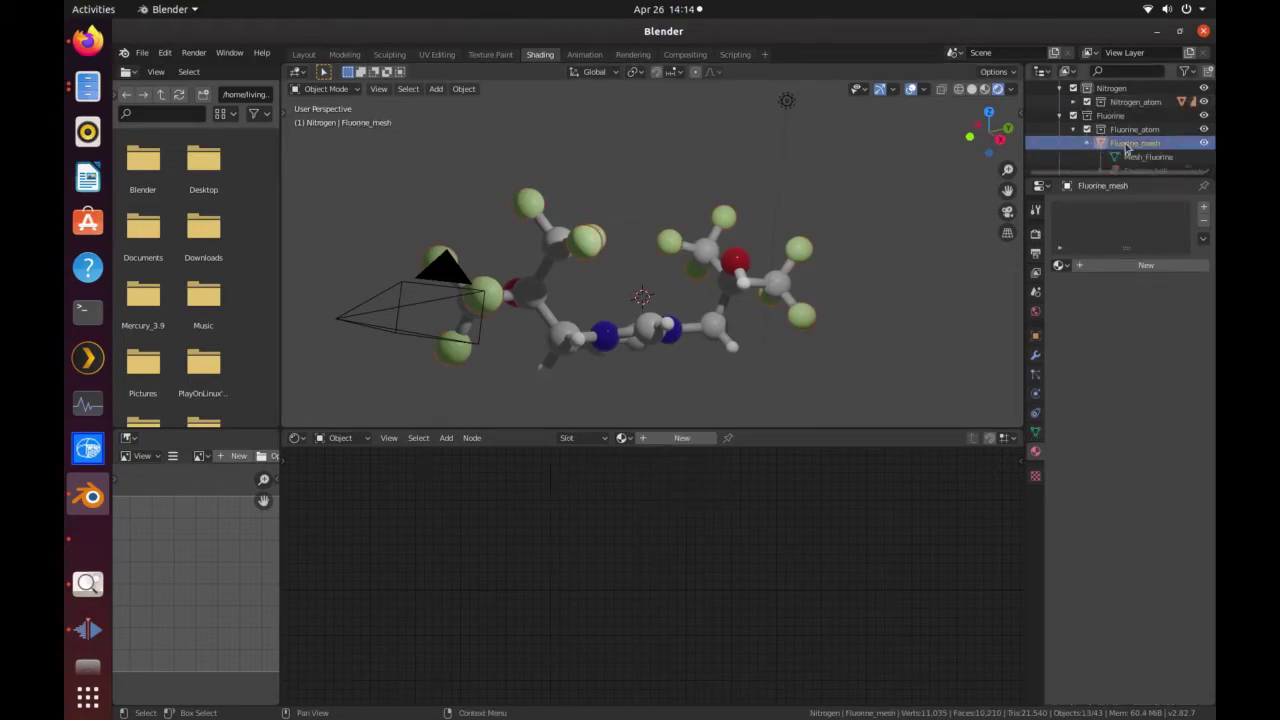
{"action": "scroll", "coordinate": [1137, 135], "scroll_direction": "down", "scroll_amount": 2}
{"action": "left_click", "coordinate": [1143, 115]}
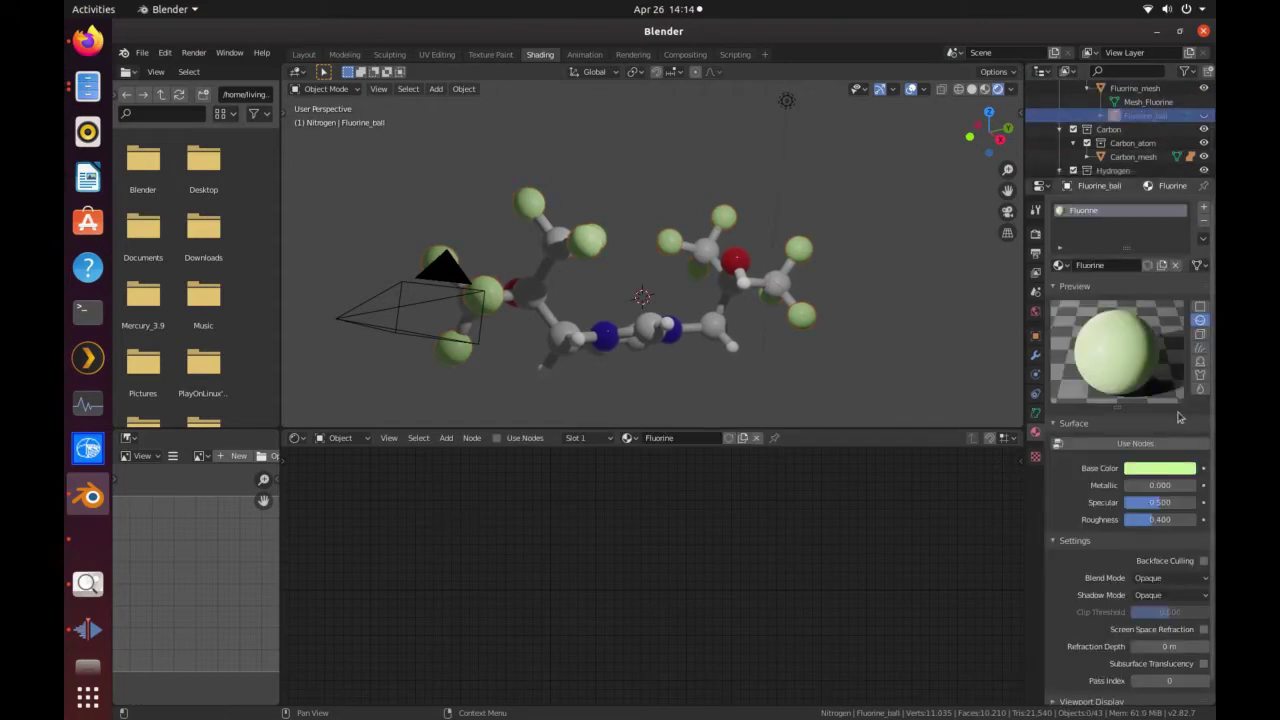
{"action": "left_click", "coordinate": [1172, 443]}
{"action": "left_click", "coordinate": [1059, 265]}
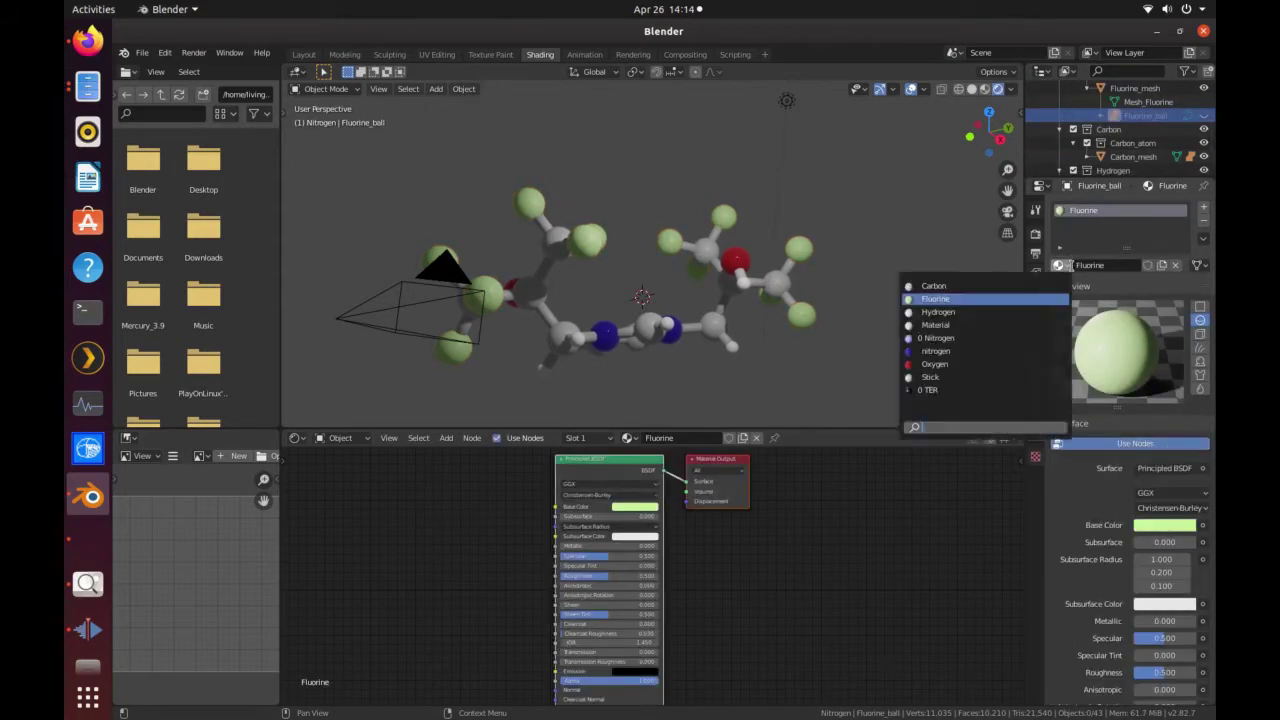
{"action": "left_click", "coordinate": [972, 351]}
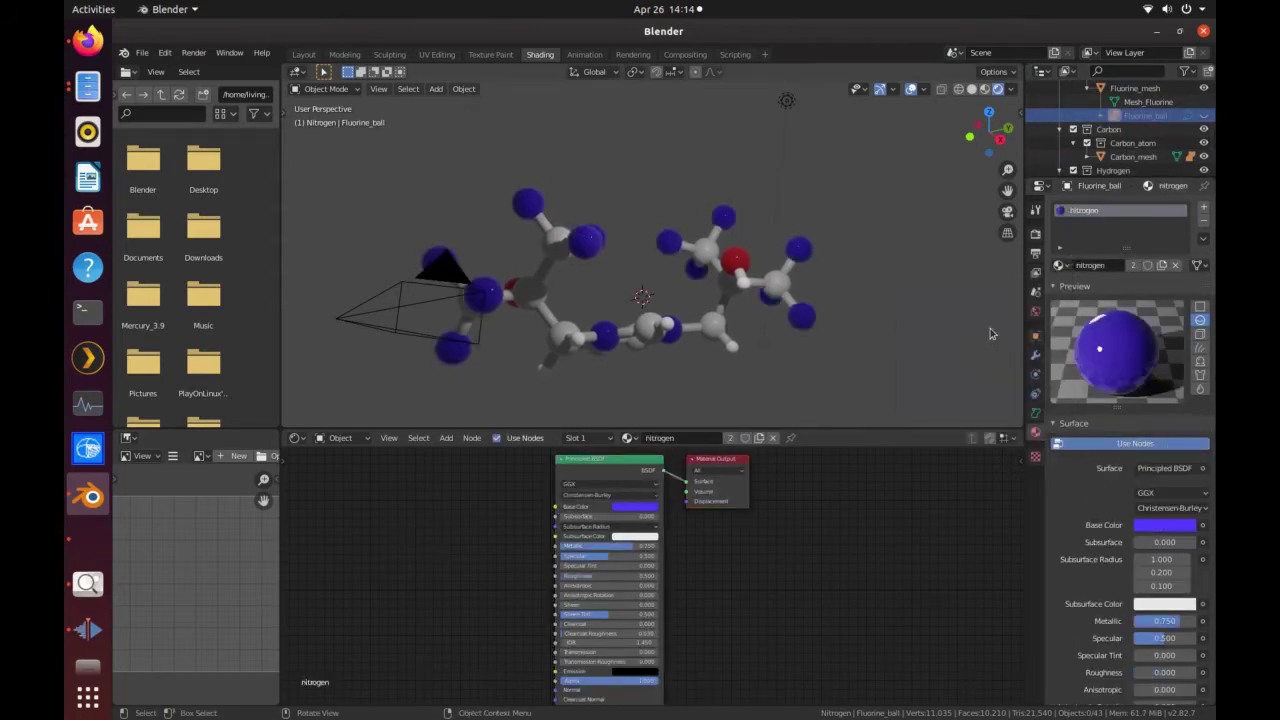
{"action": "left_click", "coordinate": [1161, 265]}
Rename the copied material to fluorine and set its base colour to green.
{"action": "double_click", "coordinate": [1121, 212]}
{"action": "type", "text": "florine"}
{"action": "key", "text": "Return"}
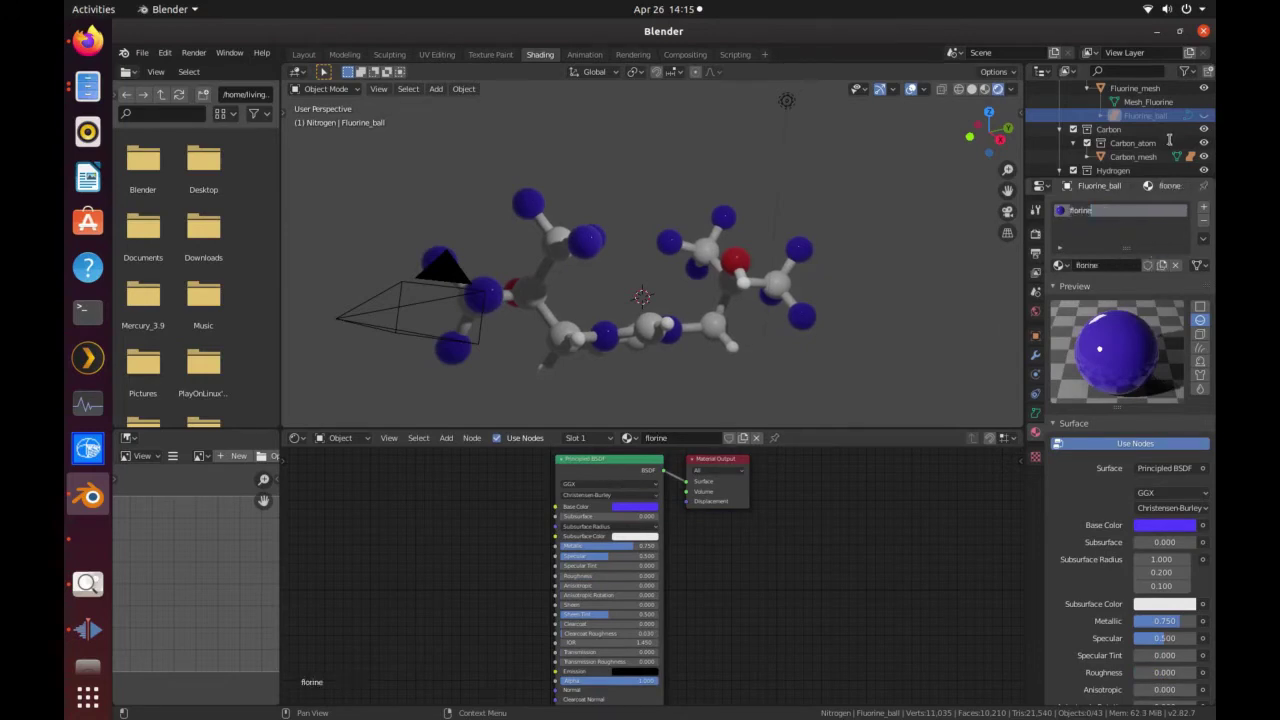
{"action": "key", "text": "Return"}
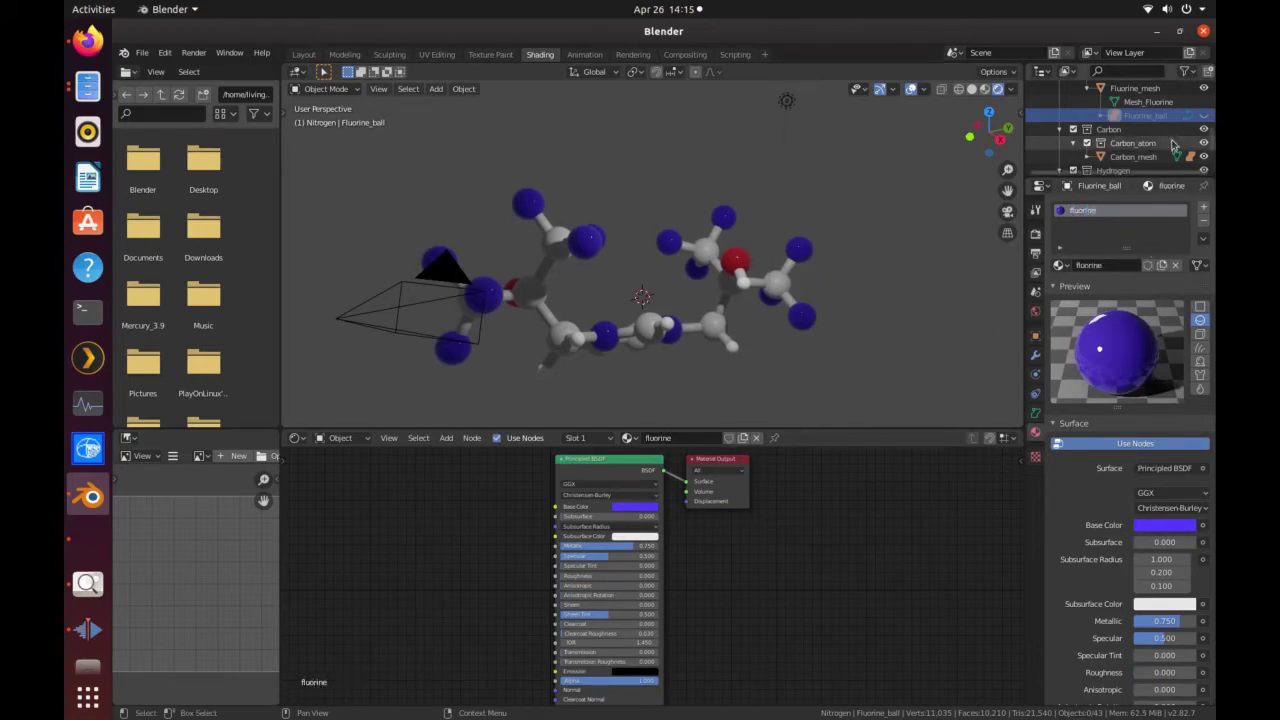
{"action": "left_click", "coordinate": [1157, 524]}
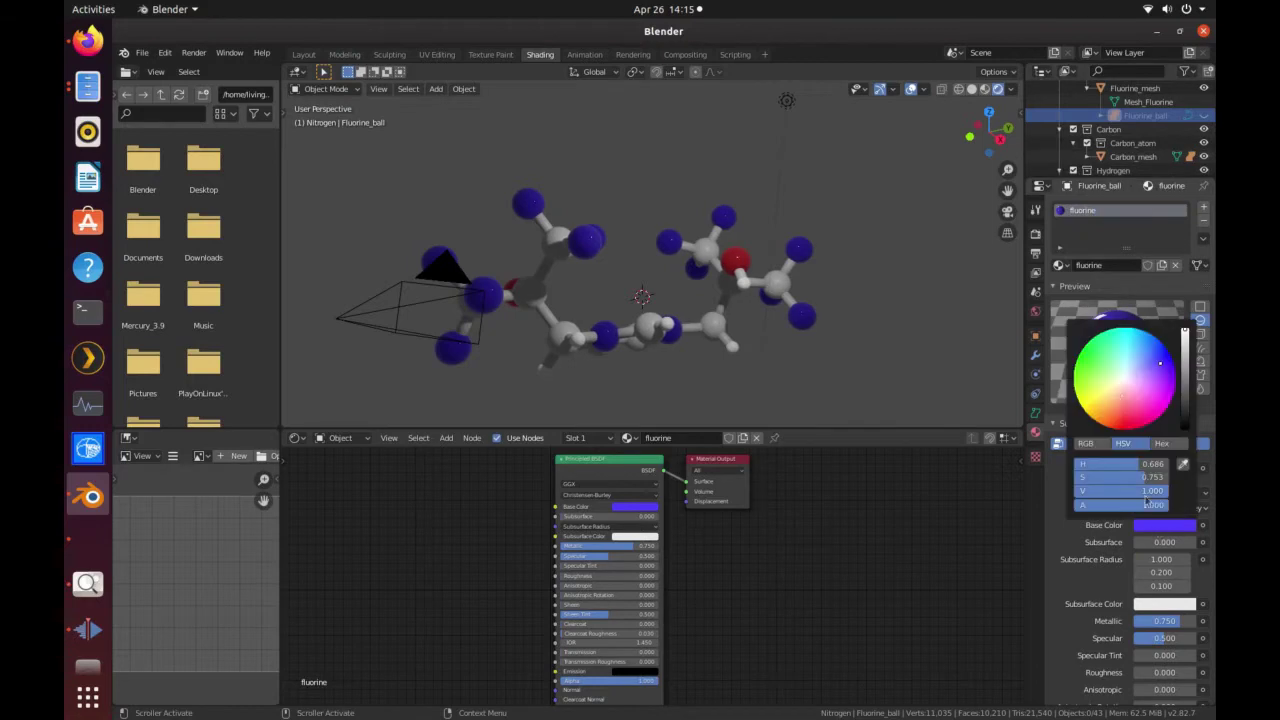
{"action": "left_click", "coordinate": [1103, 371]}
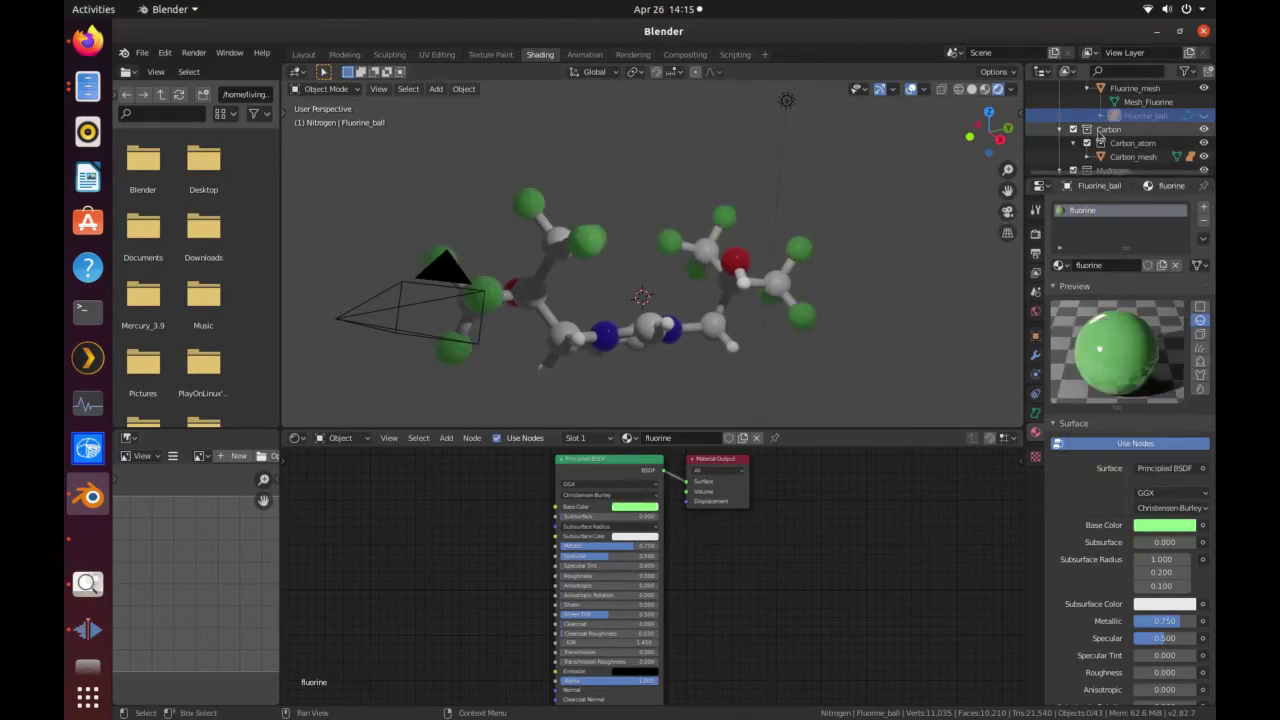
Give Carbon_ball a node-based single-user copy of the nitrogen material.
{"action": "scroll", "coordinate": [1115, 108], "scroll_direction": "down", "scroll_amount": 1}
{"action": "left_click", "coordinate": [1115, 108]}
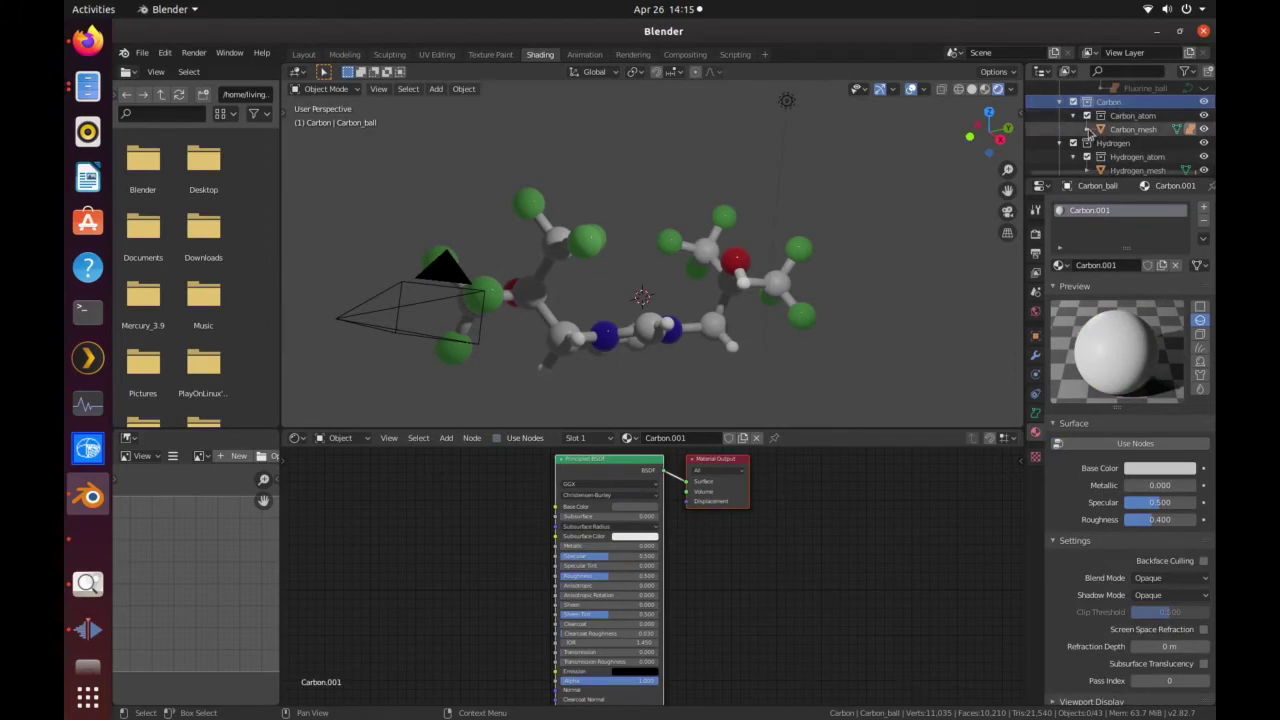
{"action": "left_click", "coordinate": [1088, 130]}
{"action": "left_click", "coordinate": [1145, 157]}
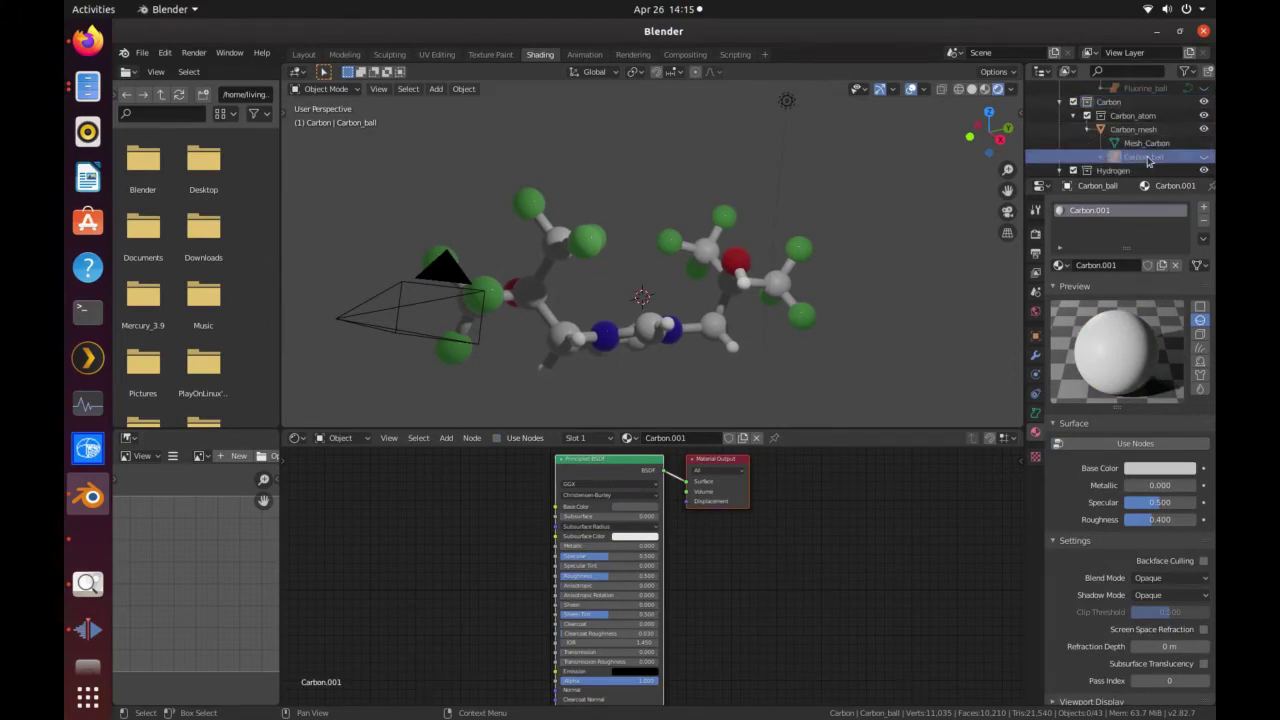
{"action": "left_click", "coordinate": [1135, 443]}
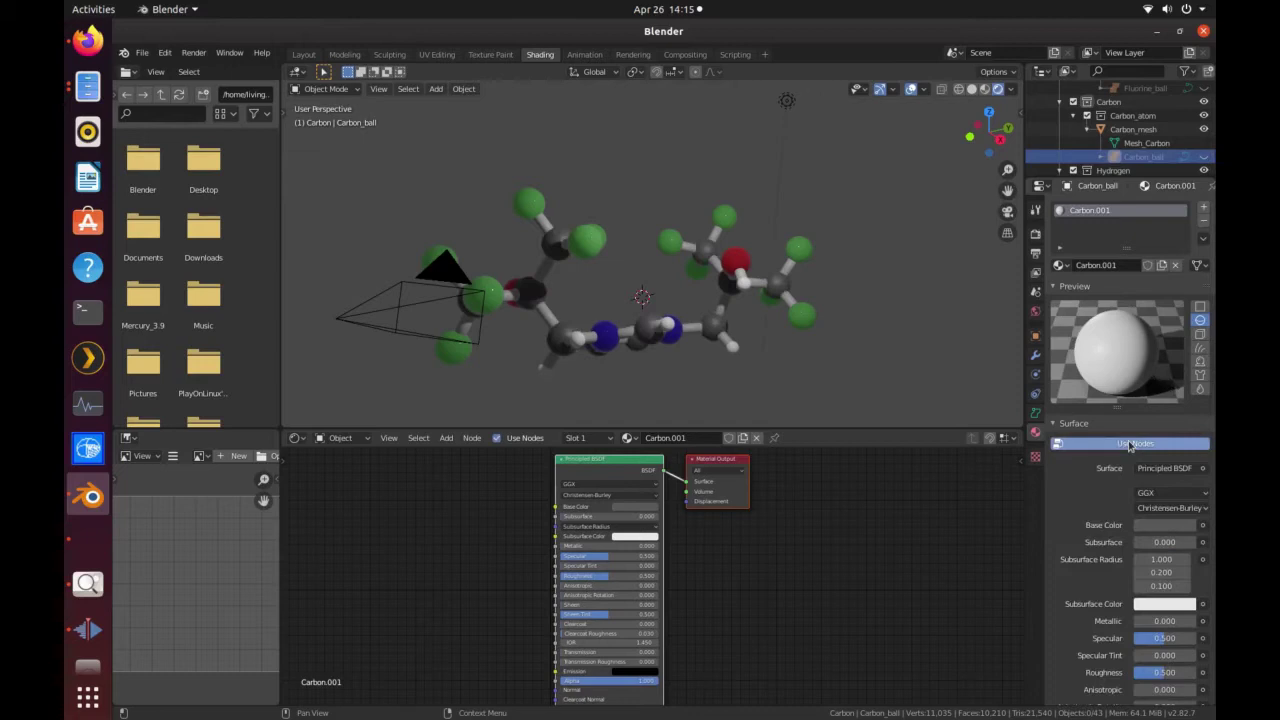
{"action": "left_click", "coordinate": [1059, 265]}
{"action": "left_click", "coordinate": [936, 377]}
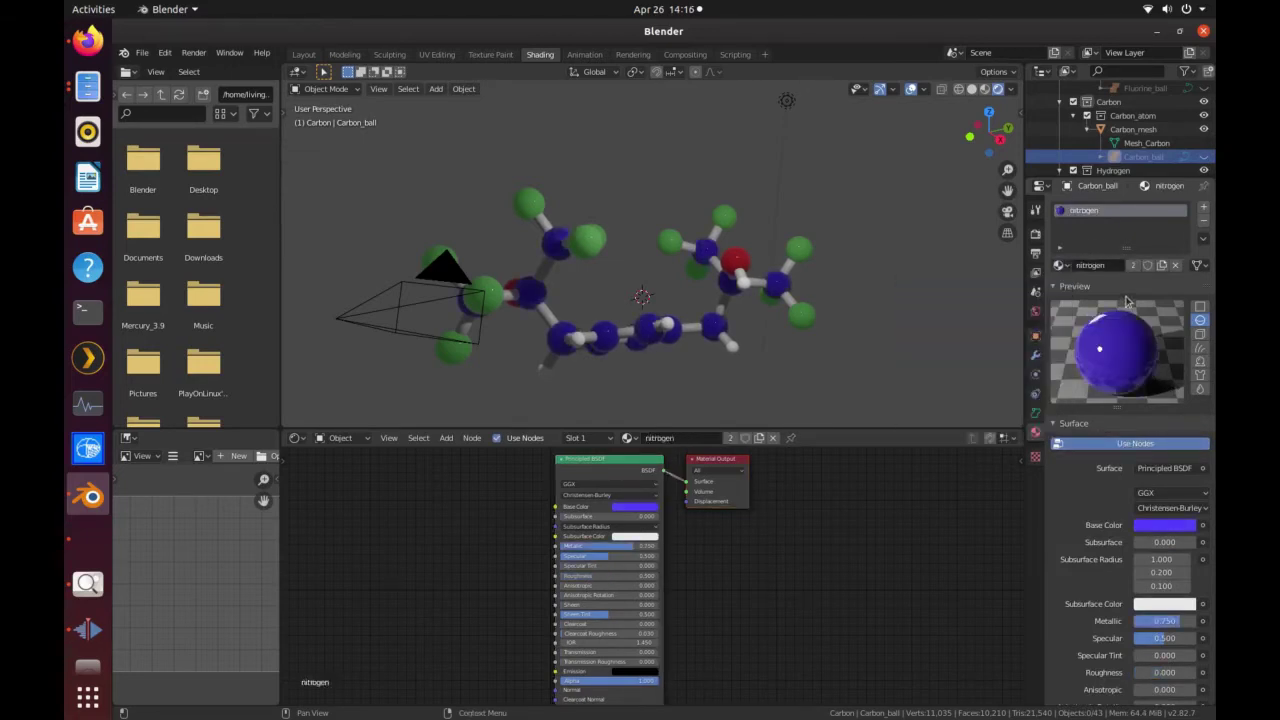
{"action": "left_click", "coordinate": [1162, 266]}
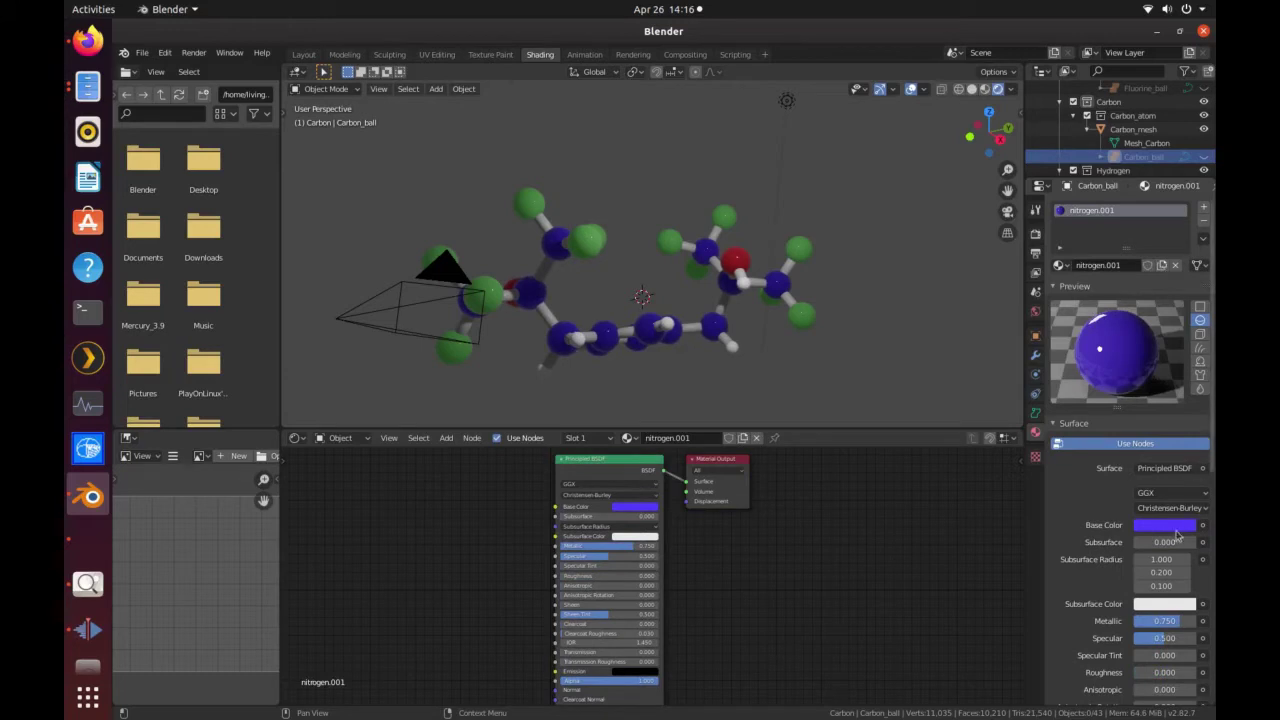
Rename the copied material to carbon and make its base colour dark grey.
{"action": "double_click", "coordinate": [1088, 210]}
{"action": "type", "text": "s"}
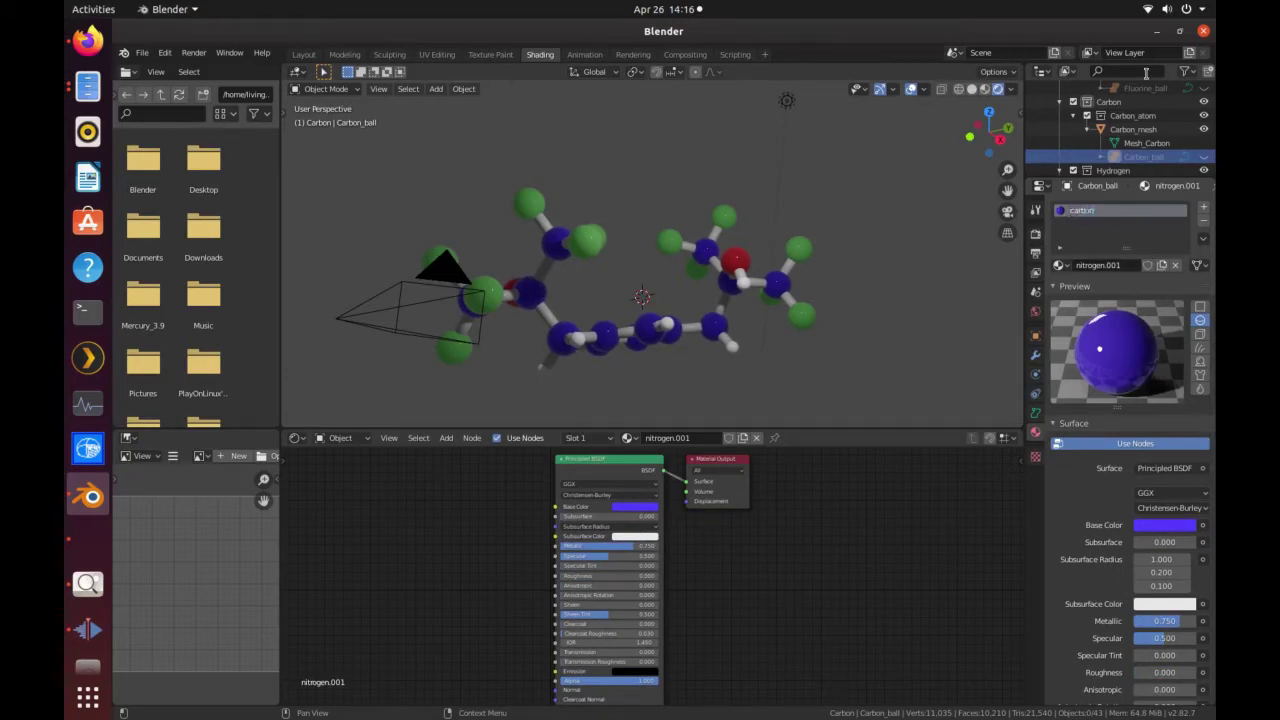
{"action": "type", "text": "arbon"}
{"action": "key", "text": "Return"}
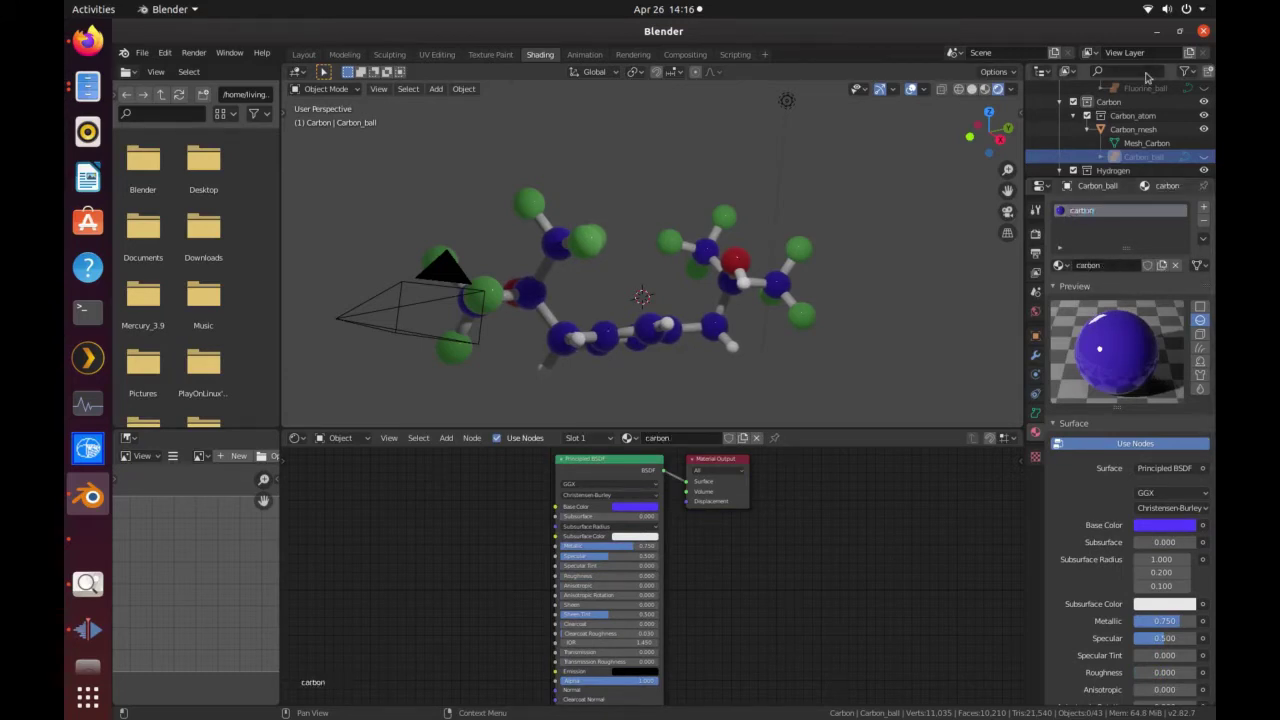
{"action": "left_click", "coordinate": [1174, 528]}
{"action": "left_click", "coordinate": [1124, 381]}
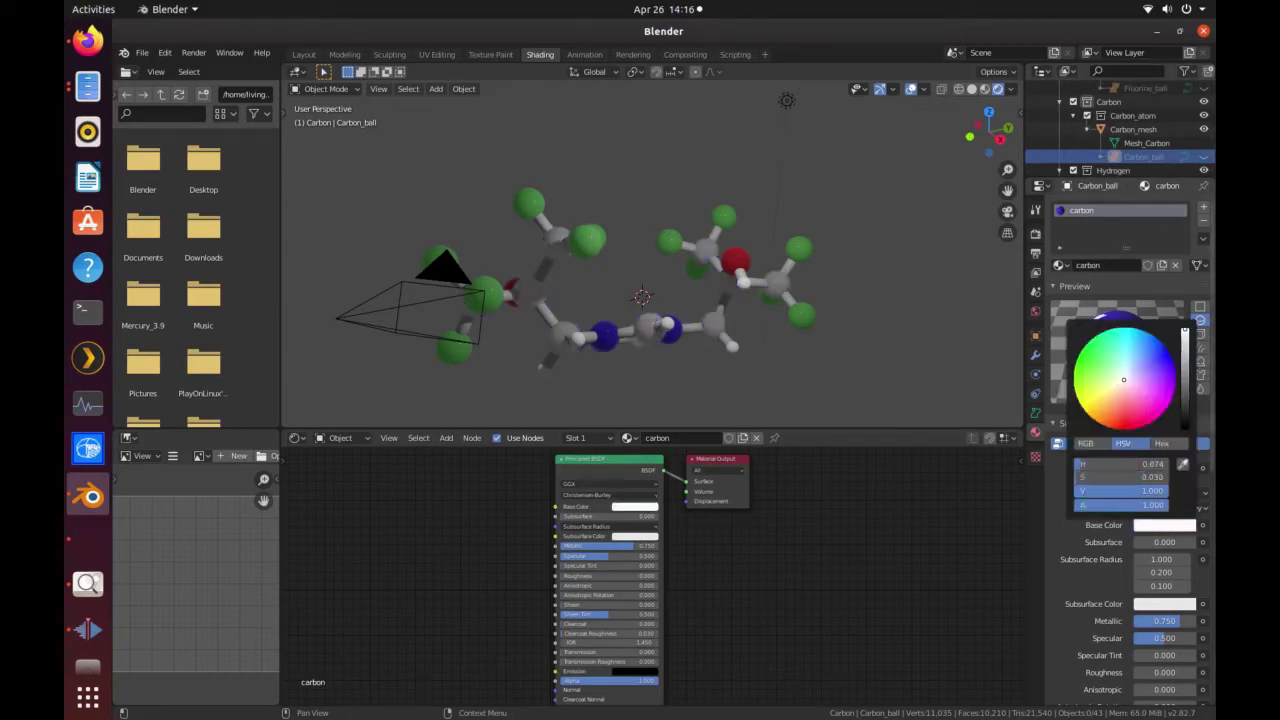
{"action": "left_click", "coordinate": [1188, 395]}
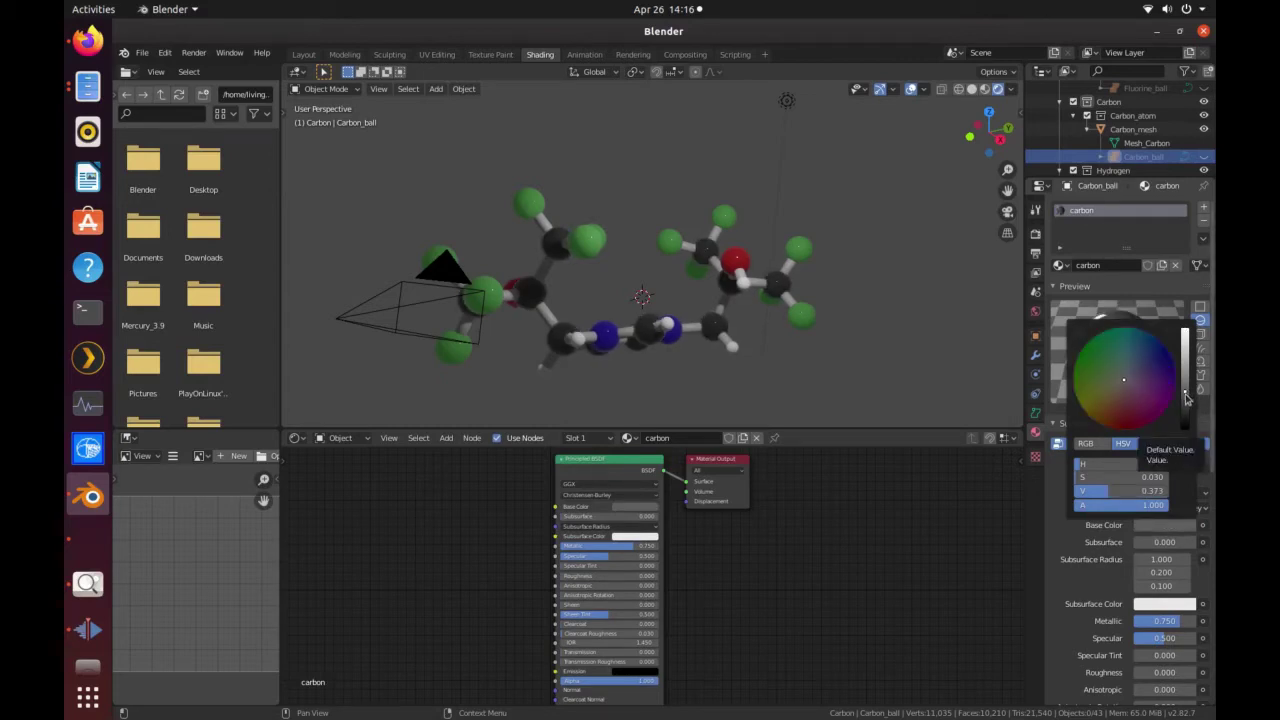
{"action": "scroll", "coordinate": [1112, 121], "scroll_direction": "down", "scroll_amount": 2}
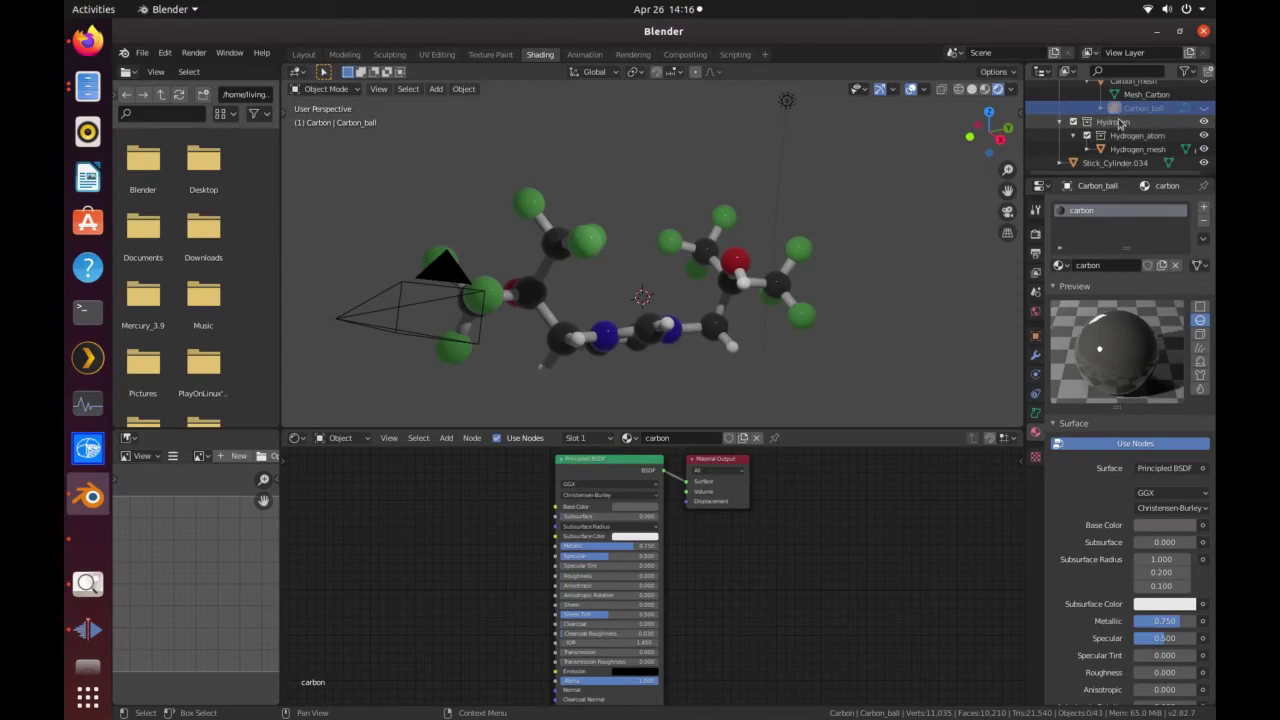
Enable Use Nodes on the Hydrogen_ball material and set its Roughness to 0.75.
{"action": "left_click", "coordinate": [1116, 149]}
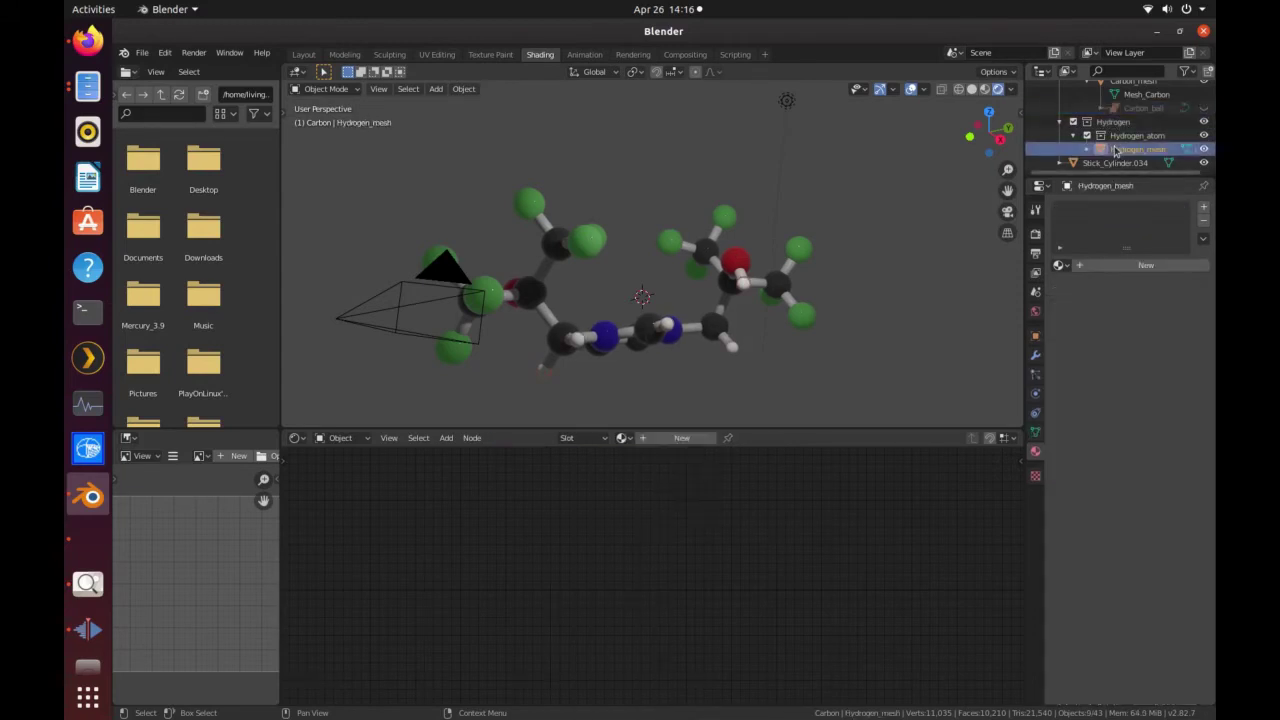
{"action": "left_click", "coordinate": [1093, 149]}
{"action": "scroll", "coordinate": [1110, 150], "scroll_direction": "down", "scroll_amount": 1}
{"action": "left_click", "coordinate": [1135, 149]}
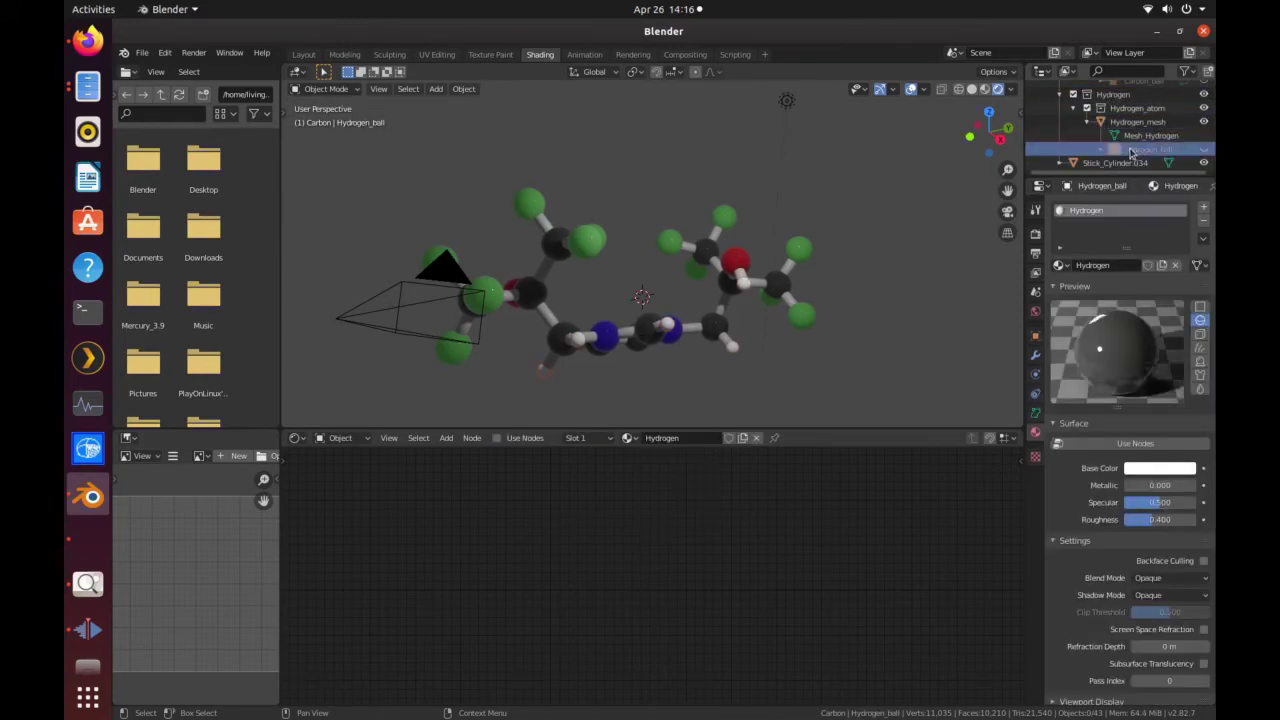
{"action": "left_click", "coordinate": [1162, 444]}
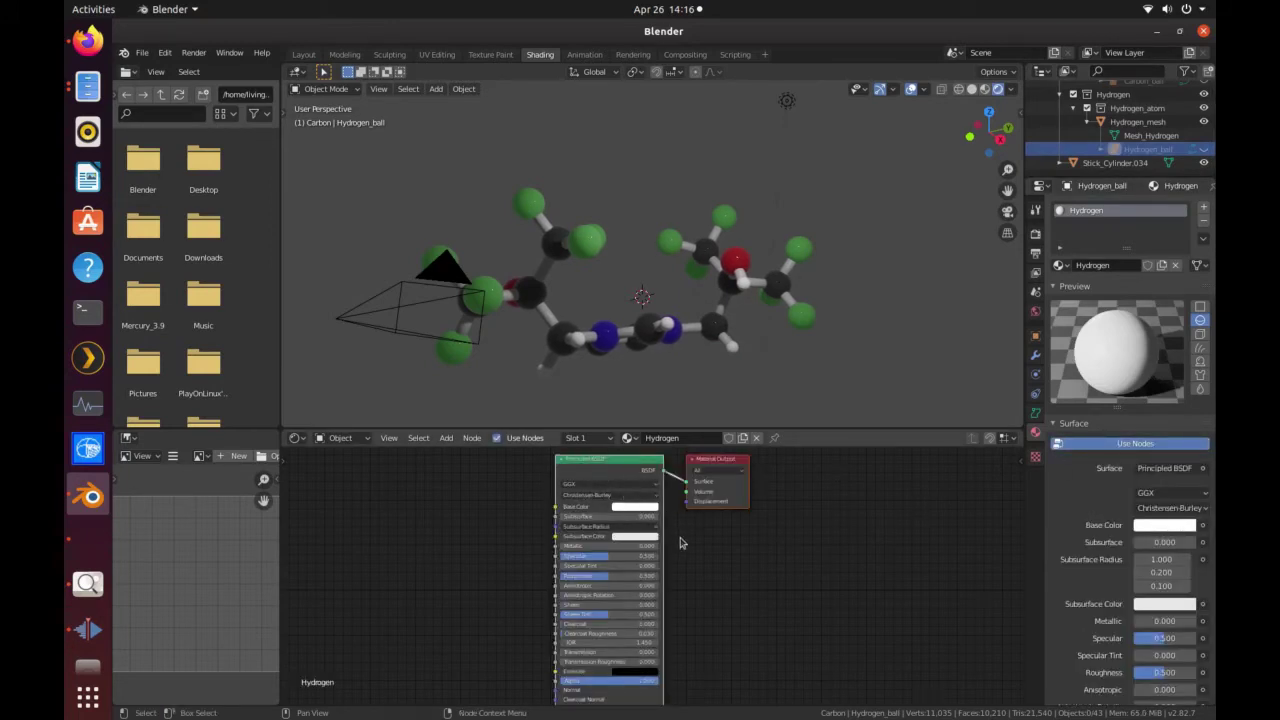
{"action": "left_click", "coordinate": [645, 578]}
{"action": "type", "text": "0.75"}
{"action": "key", "text": "Return"}
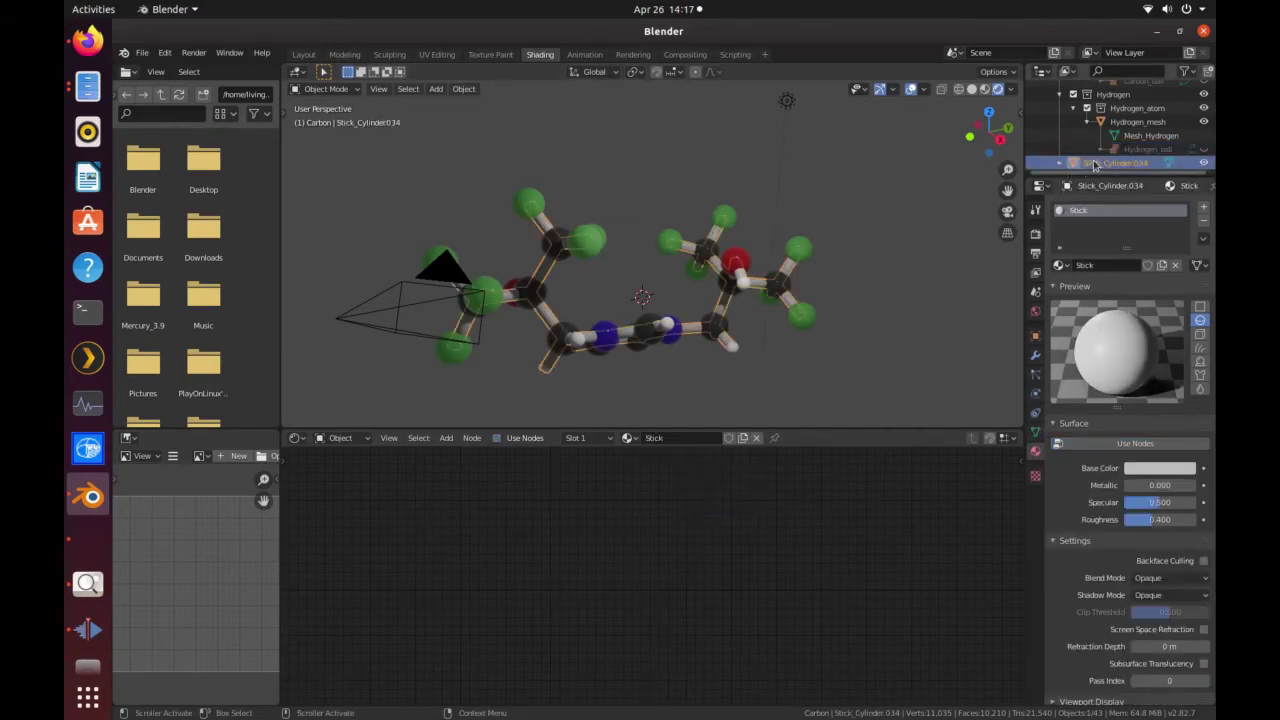
Select the bonds' Stick material in the Outliner and enable Use Nodes on it.
{"action": "left_click", "coordinate": [1060, 163]}
{"action": "left_click", "coordinate": [1080, 163]}
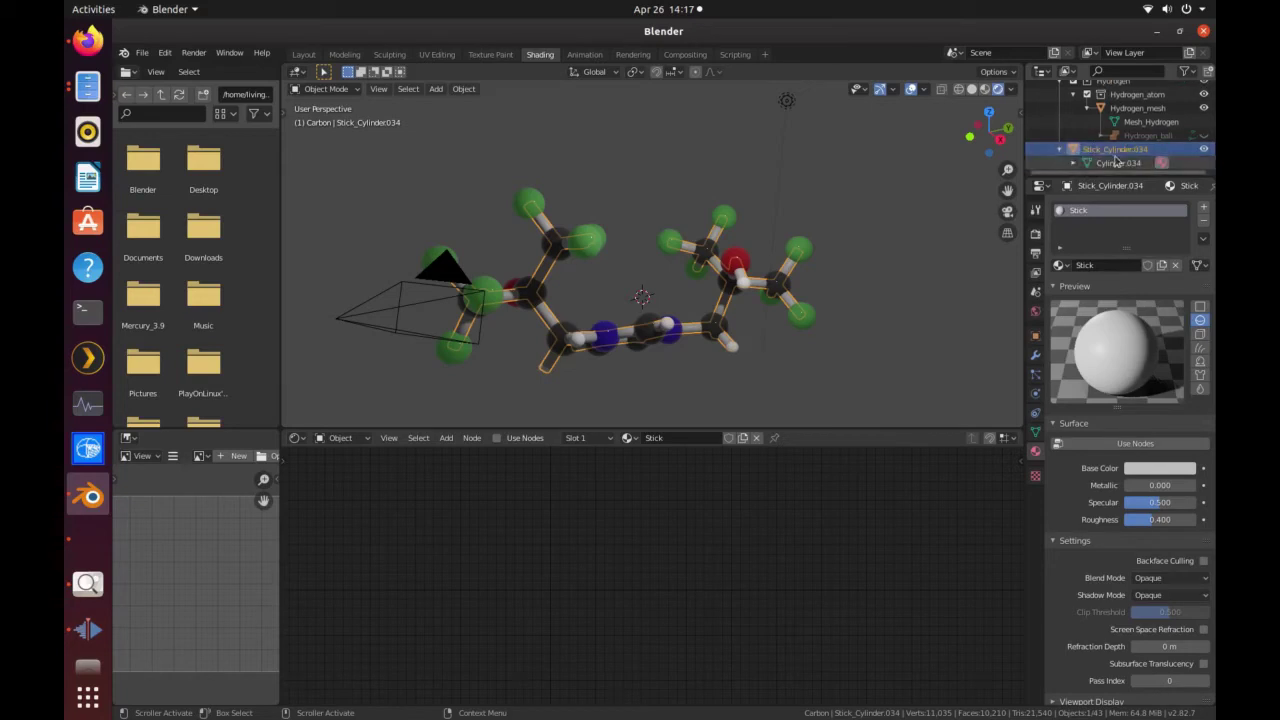
{"action": "left_click", "coordinate": [1074, 163]}
{"action": "scroll", "coordinate": [1090, 163], "scroll_direction": "down", "scroll_amount": 1}
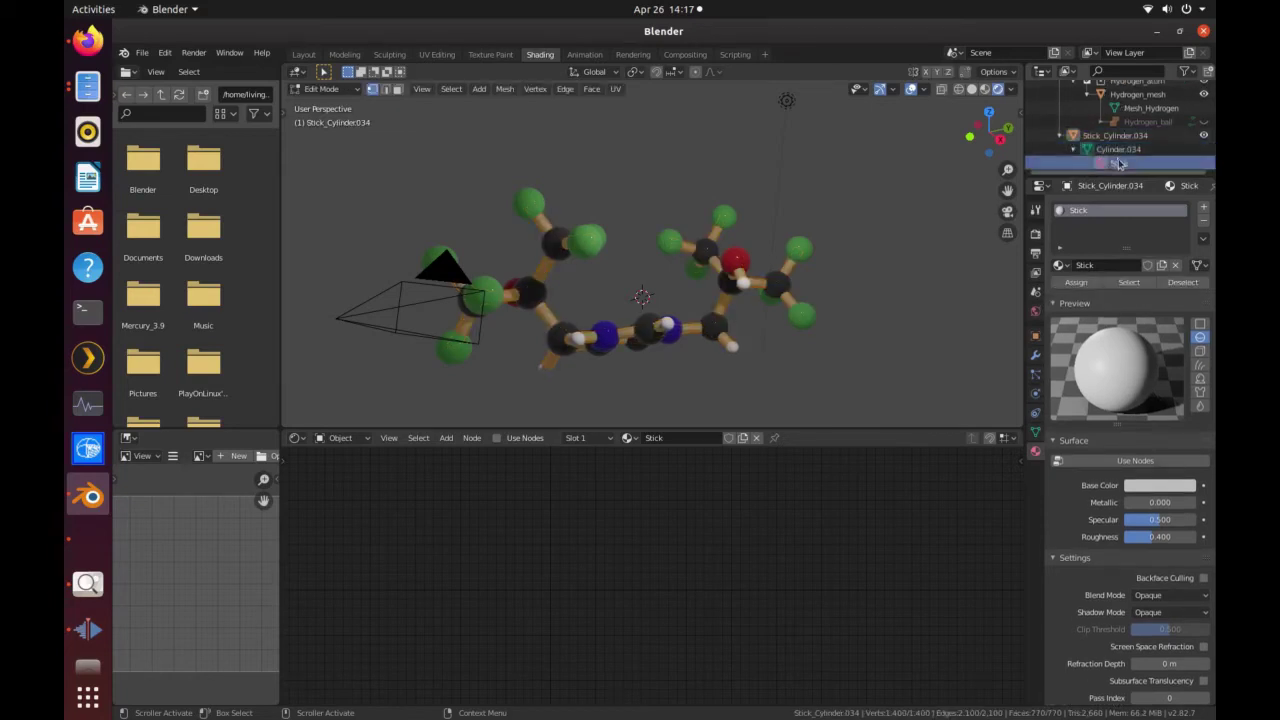
{"action": "left_click", "coordinate": [1115, 162]}
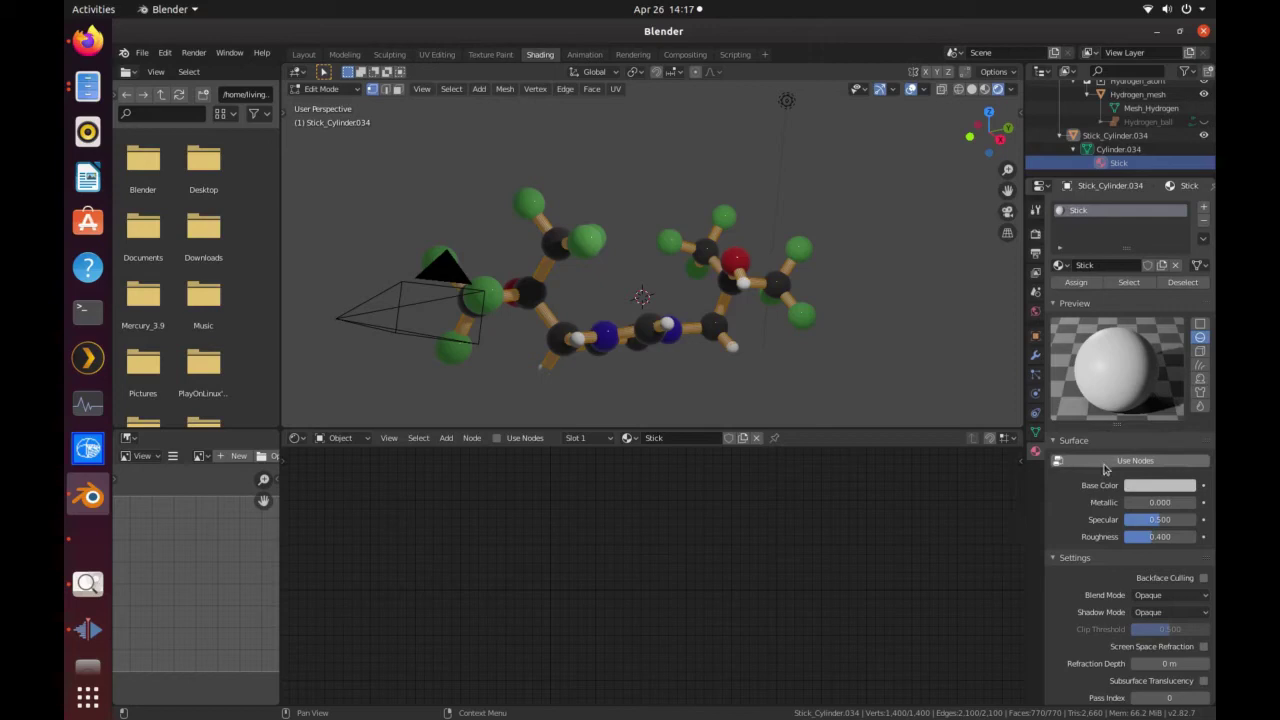
{"action": "left_click", "coordinate": [1135, 460]}
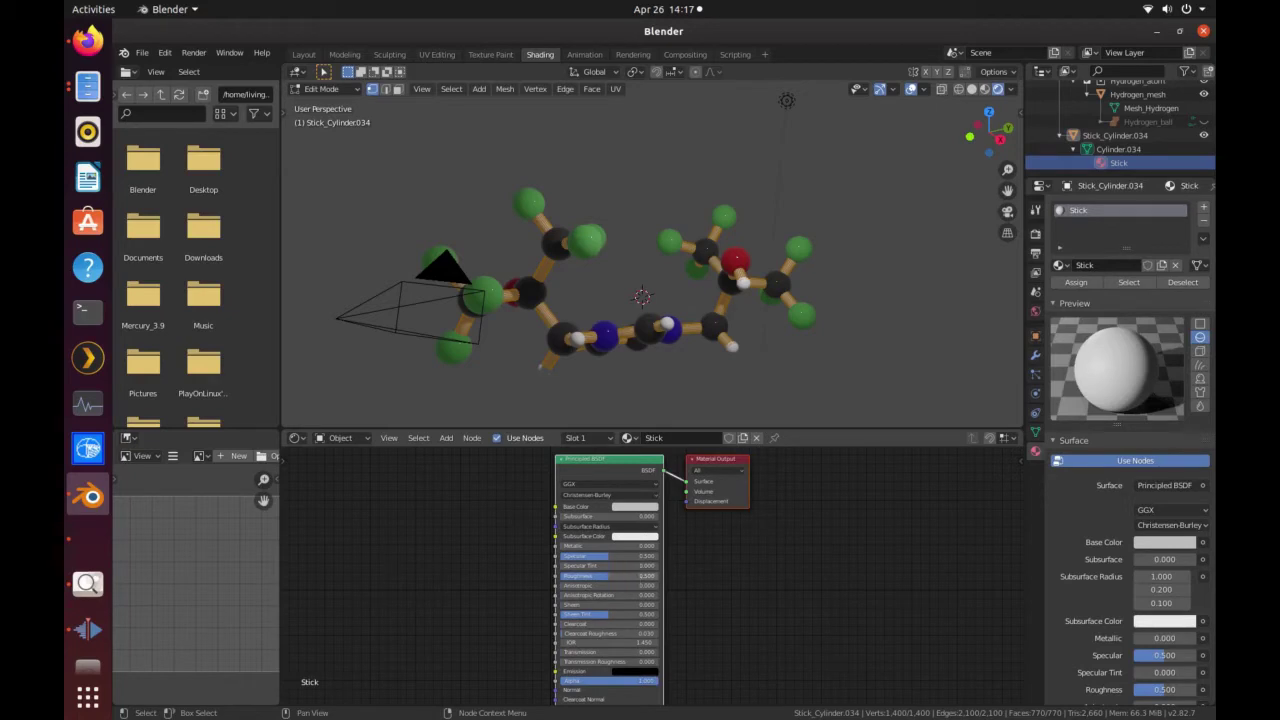
Make the sticks glass: Roughness 0, Transmission 1, adjusted IOR and a white base colour.
{"action": "left_click", "coordinate": [610, 576]}
{"action": "type", "text": "0"}
{"action": "key", "text": "Return"}
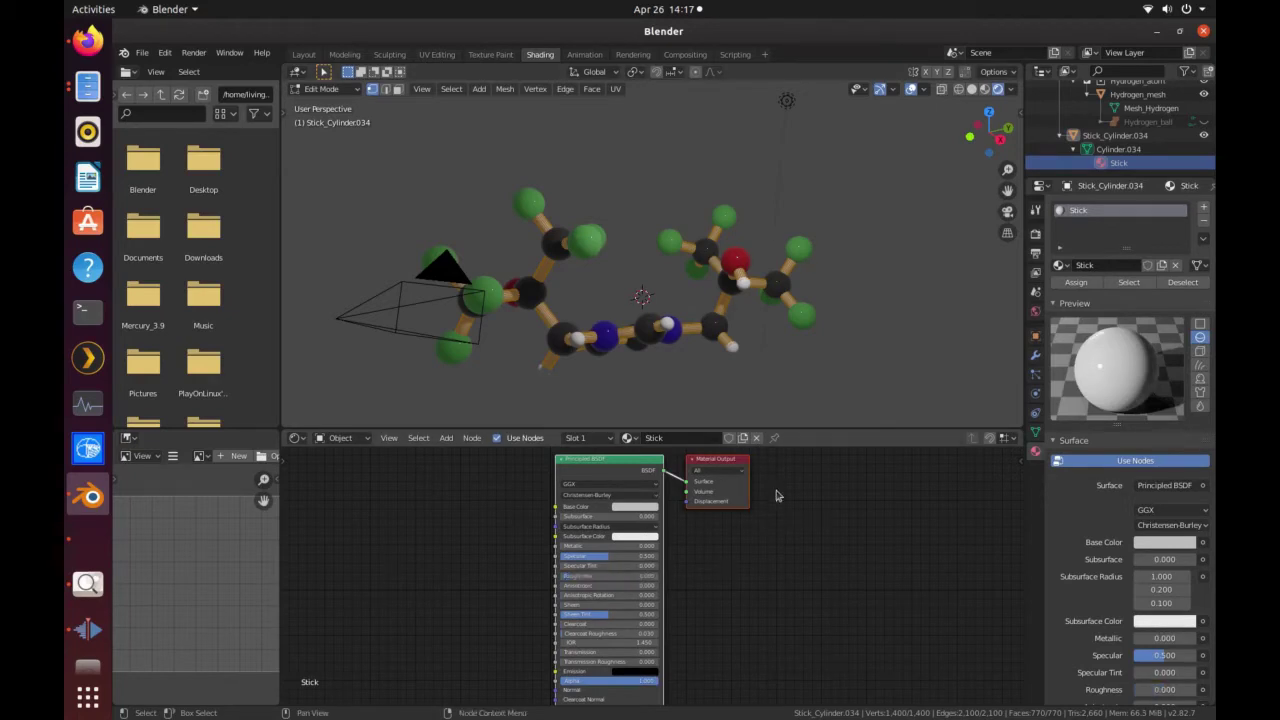
{"action": "left_click", "coordinate": [657, 656]}
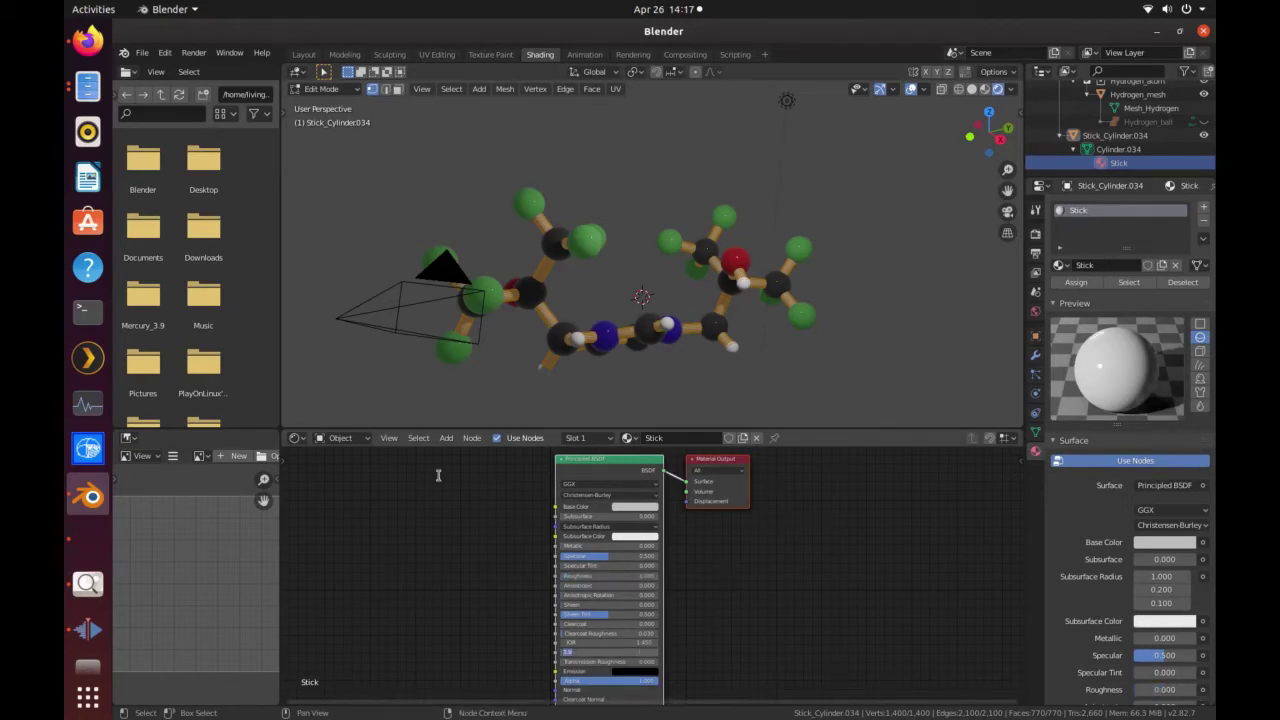
{"action": "type", "text": "1"}
{"action": "key", "text": "Return"}
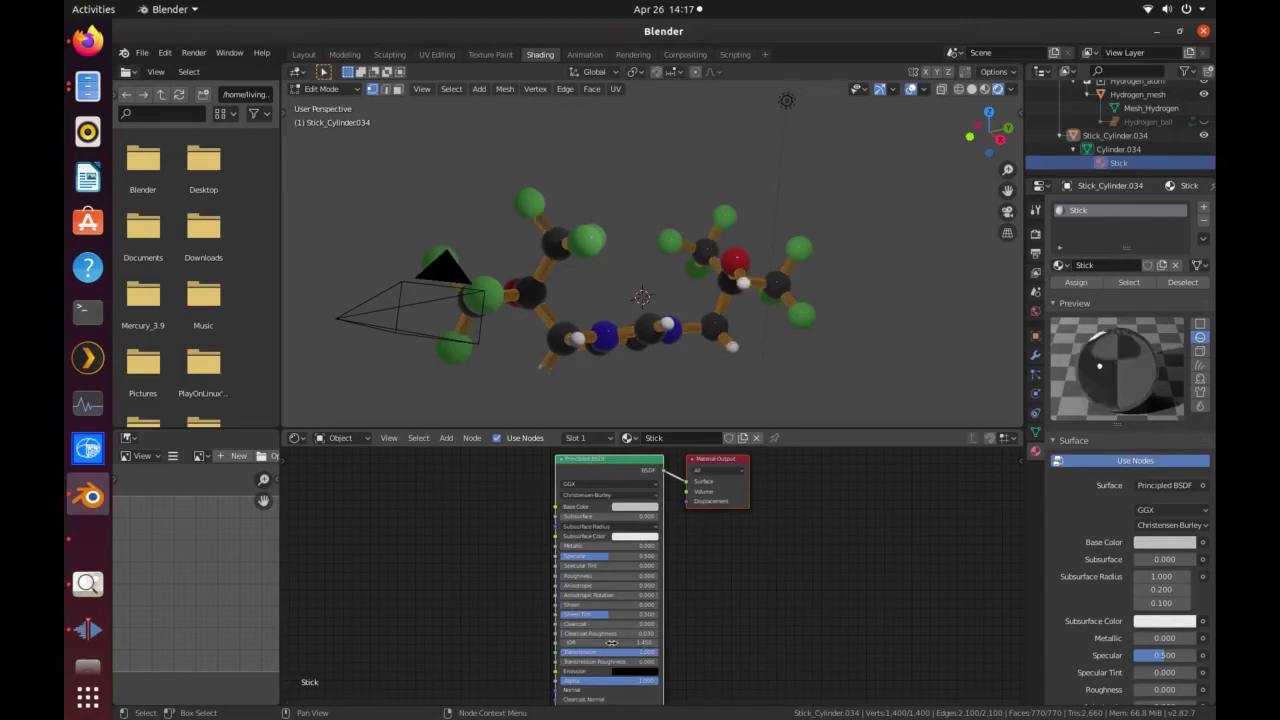
{"action": "left_click", "coordinate": [607, 644]}
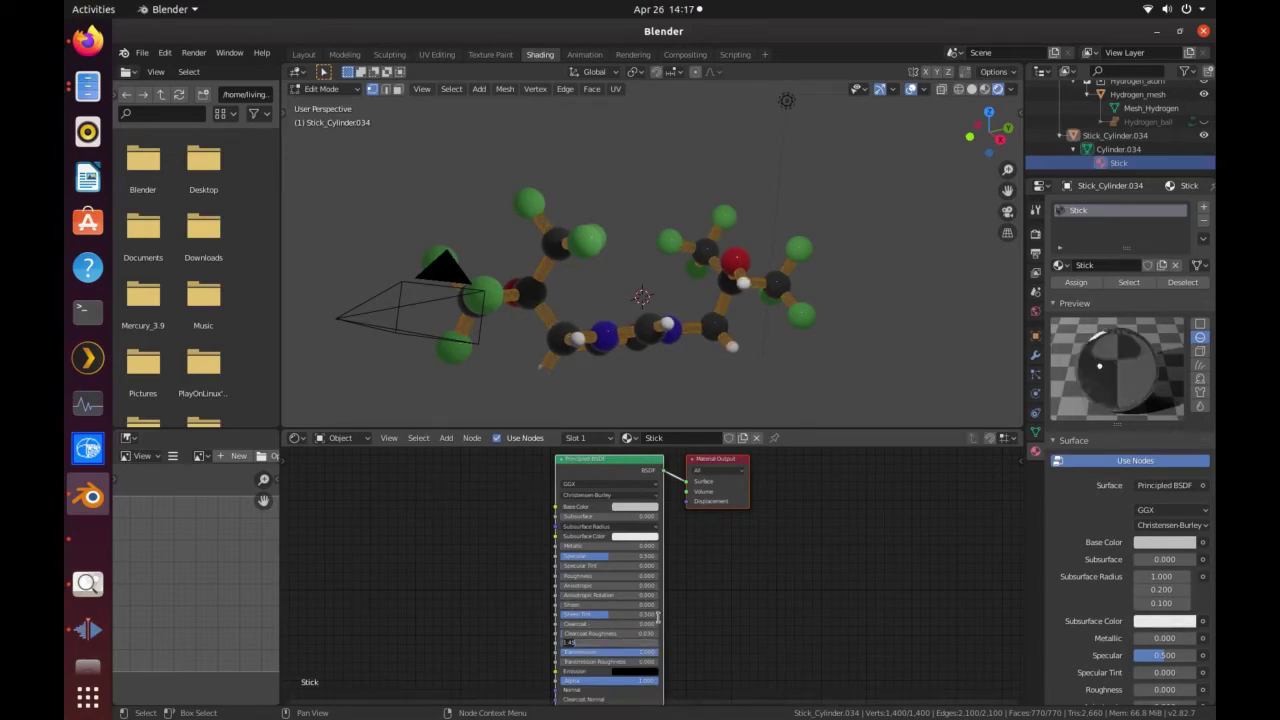
{"action": "key", "text": "Return"}
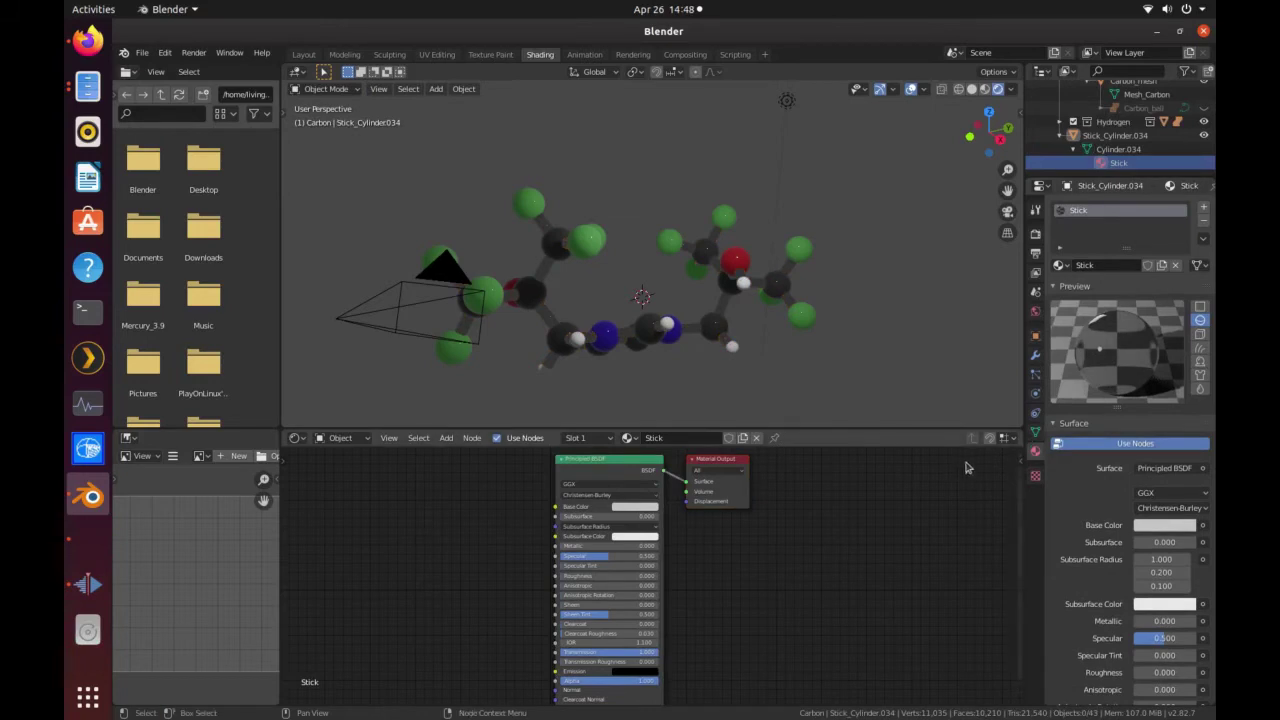
{"action": "left_click", "coordinate": [642, 507]}
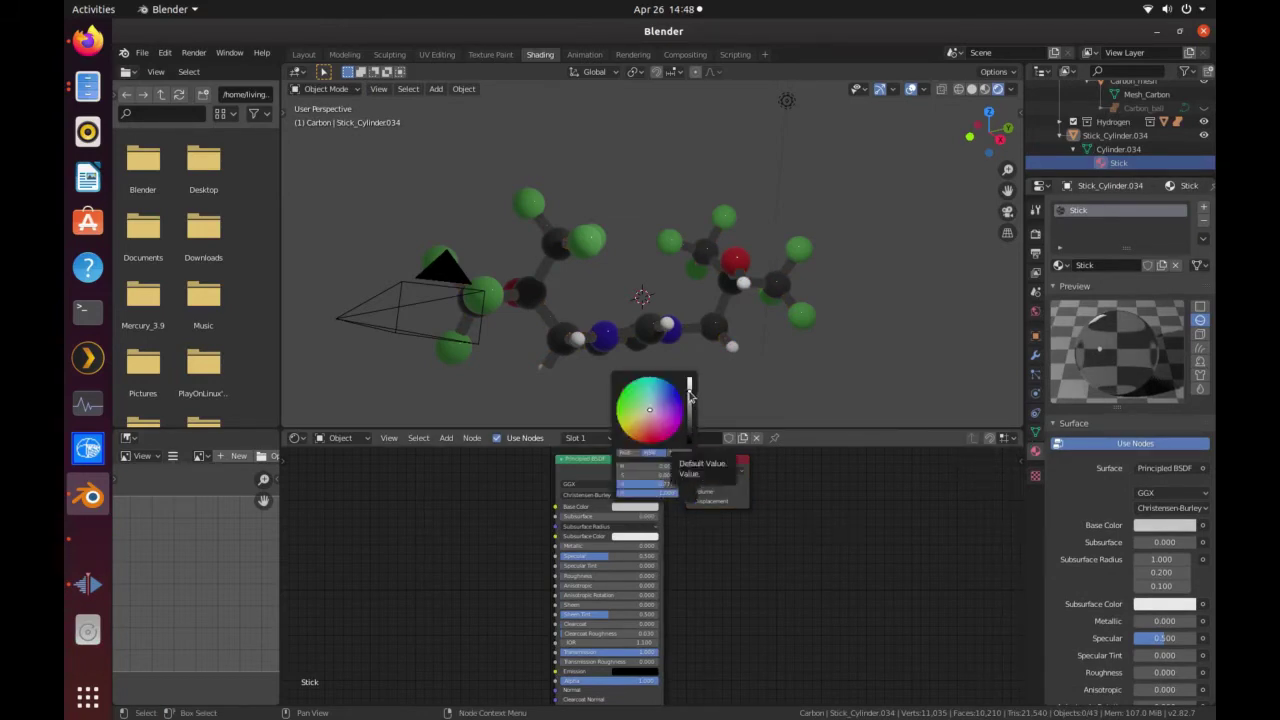
{"action": "left_click_drag", "start_coordinate": [689, 397], "coordinate": [689, 377]}
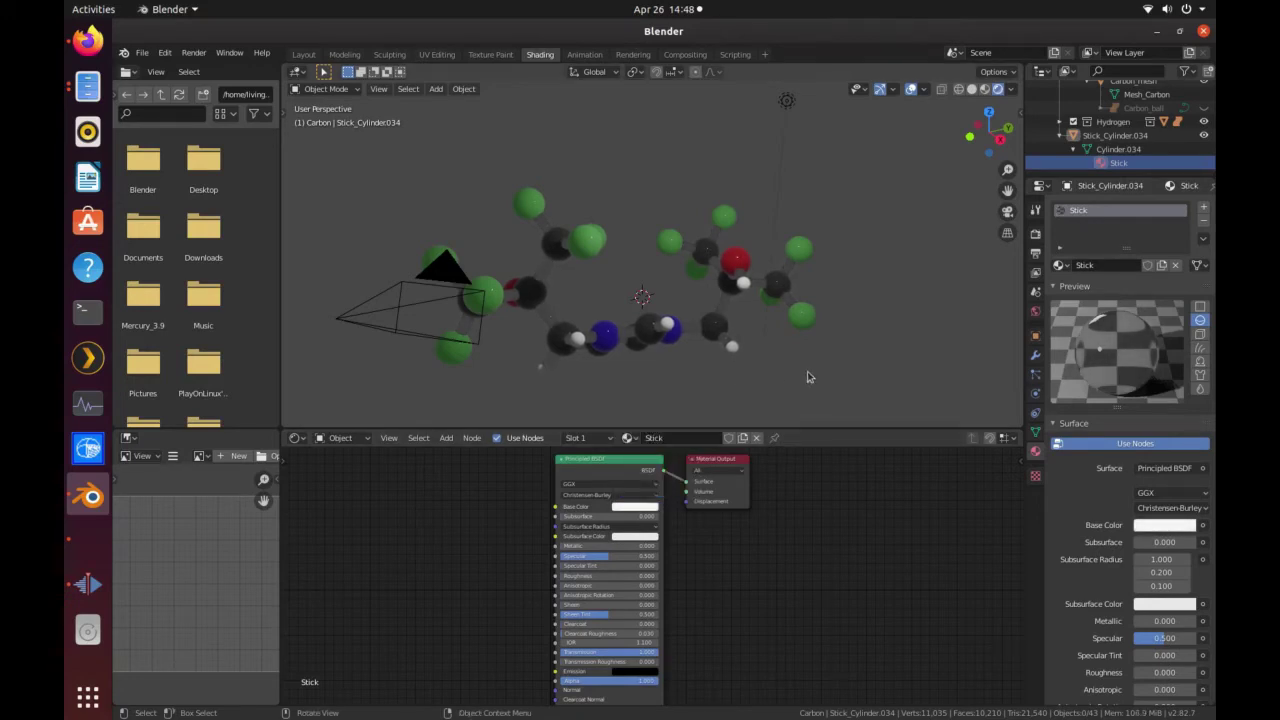
Brighten the World background colour's value to near white (0.753).
{"action": "left_click", "coordinate": [1036, 312]}
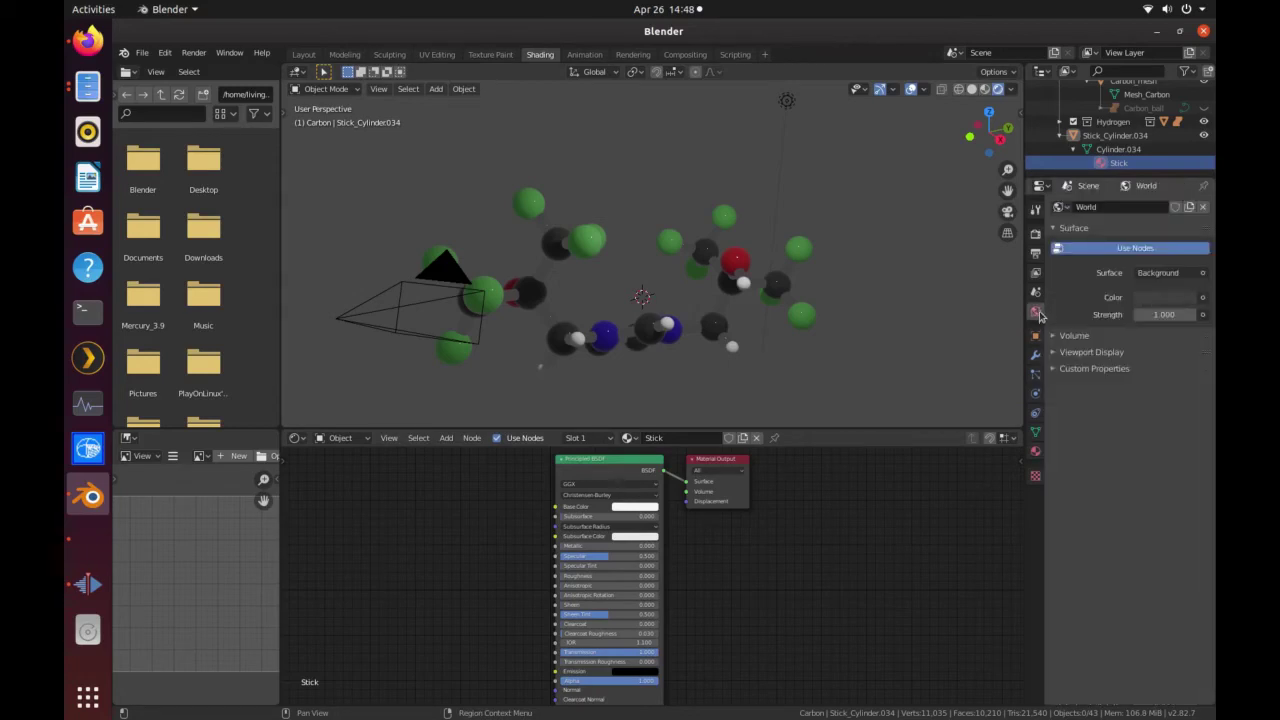
{"action": "left_click", "coordinate": [1148, 300]}
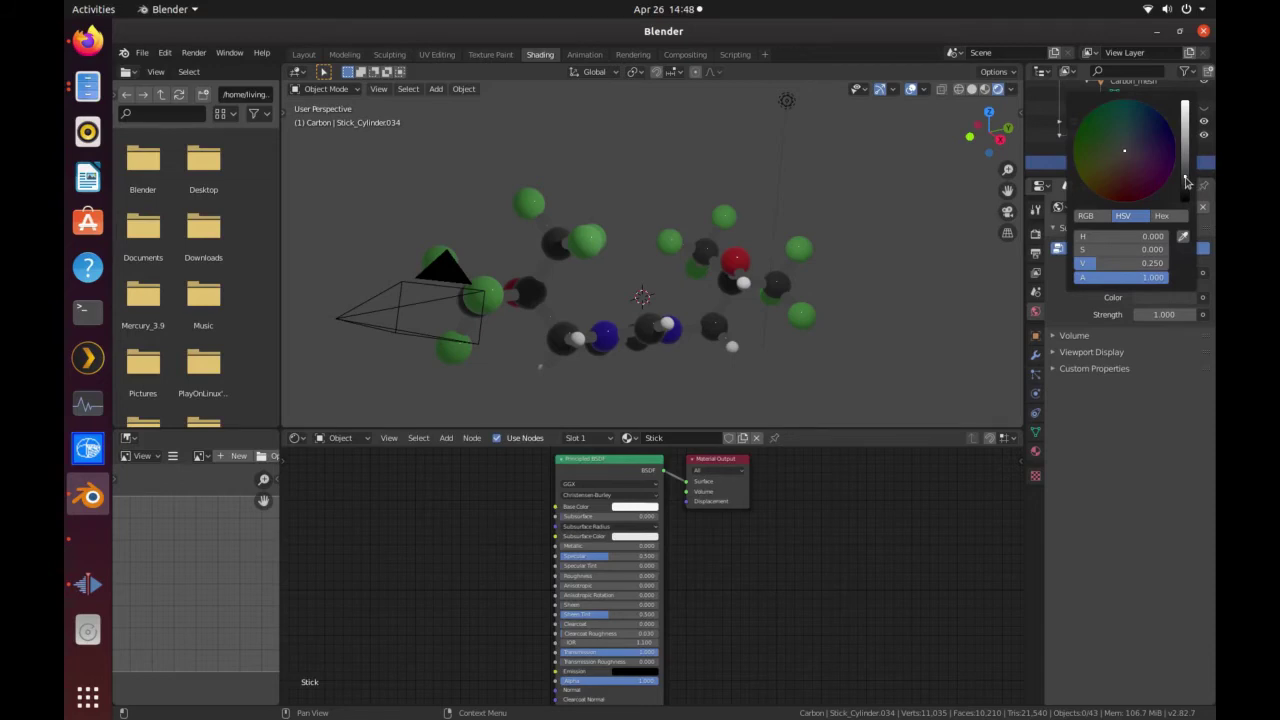
{"action": "left_click_drag", "start_coordinate": [1185, 160], "coordinate": [1185, 105]}
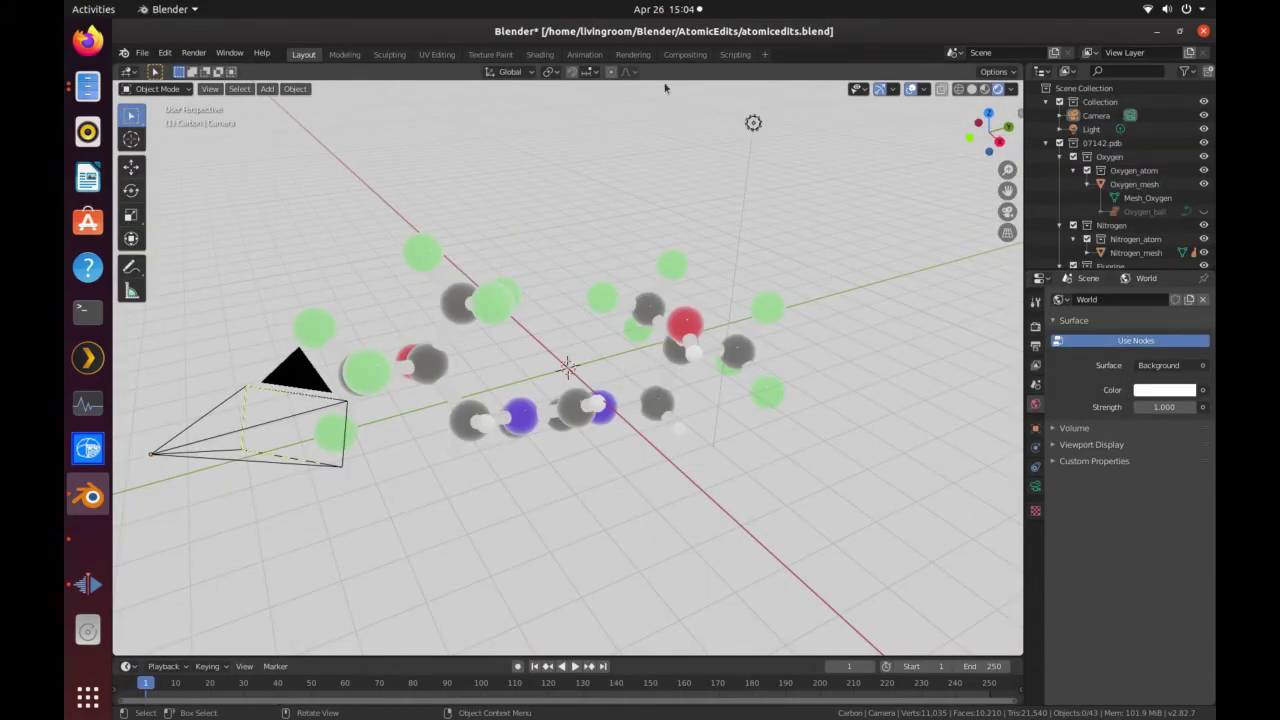
Set the Render Engine to Cycles in the Rendering workspace, then return to Layout.
{"action": "left_click", "coordinate": [632, 54]}
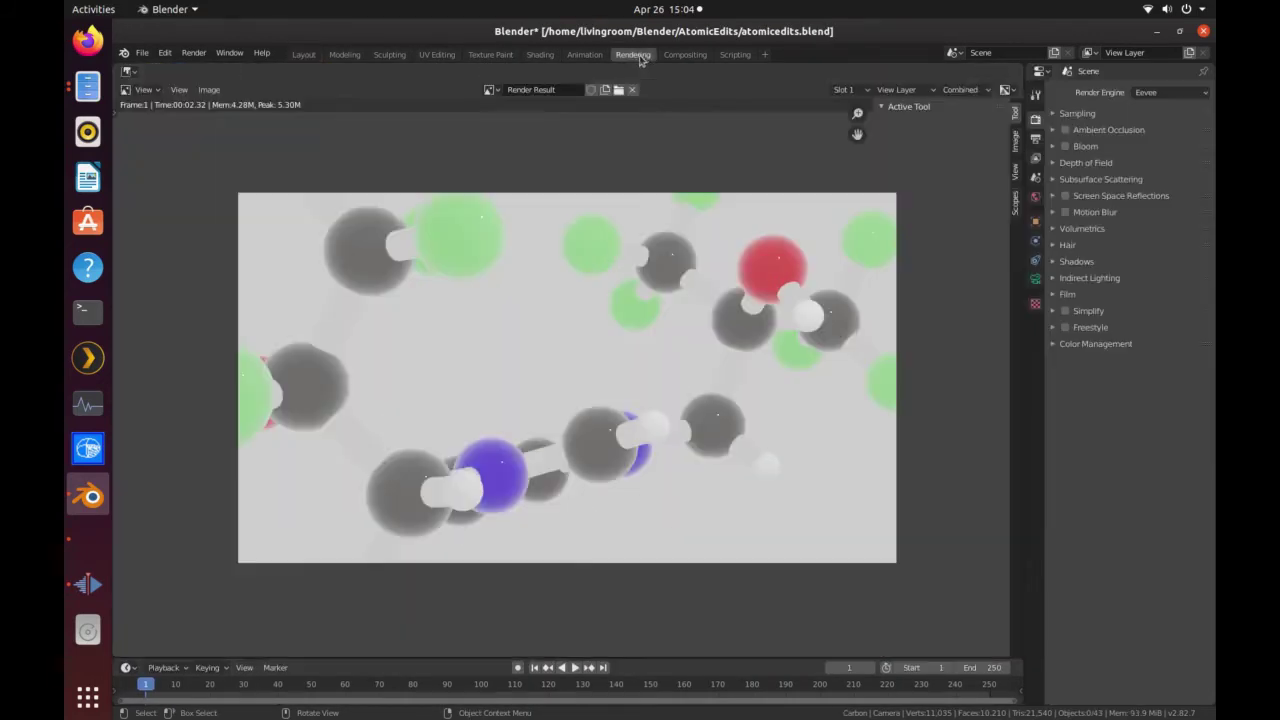
{"action": "left_click", "coordinate": [1150, 95]}
{"action": "left_click", "coordinate": [1140, 138]}
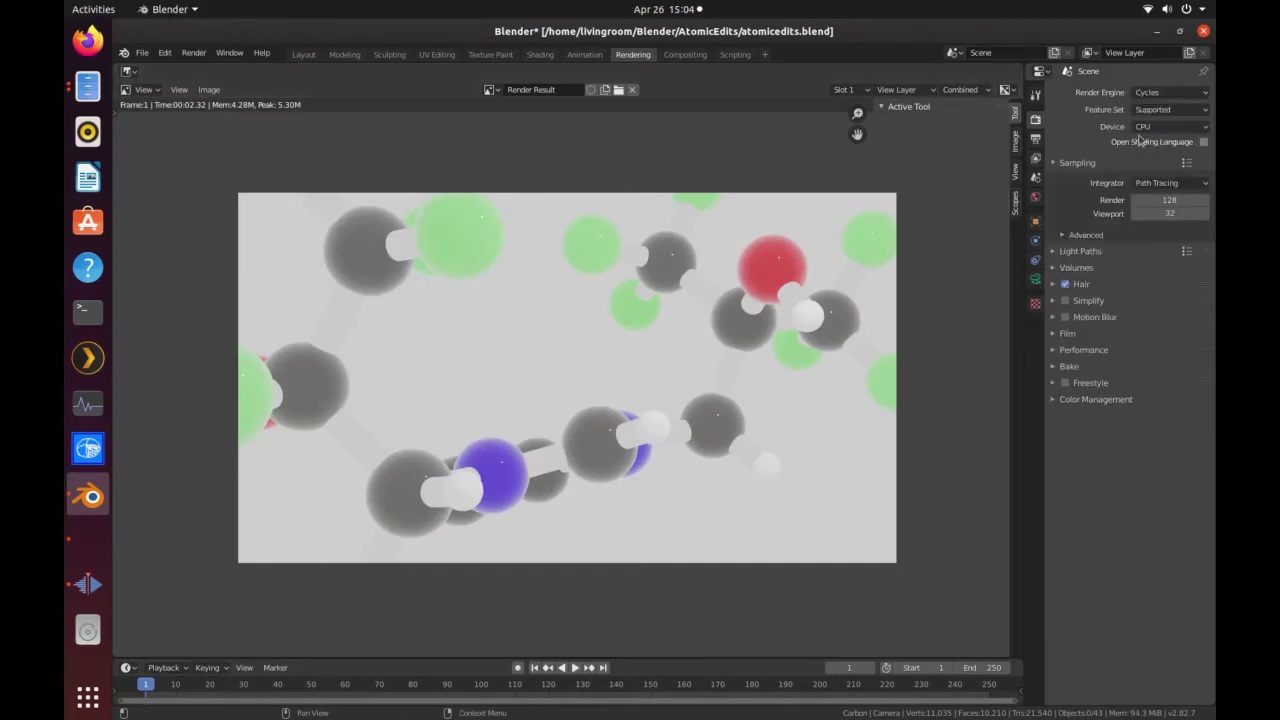
{"action": "left_click", "coordinate": [304, 54]}
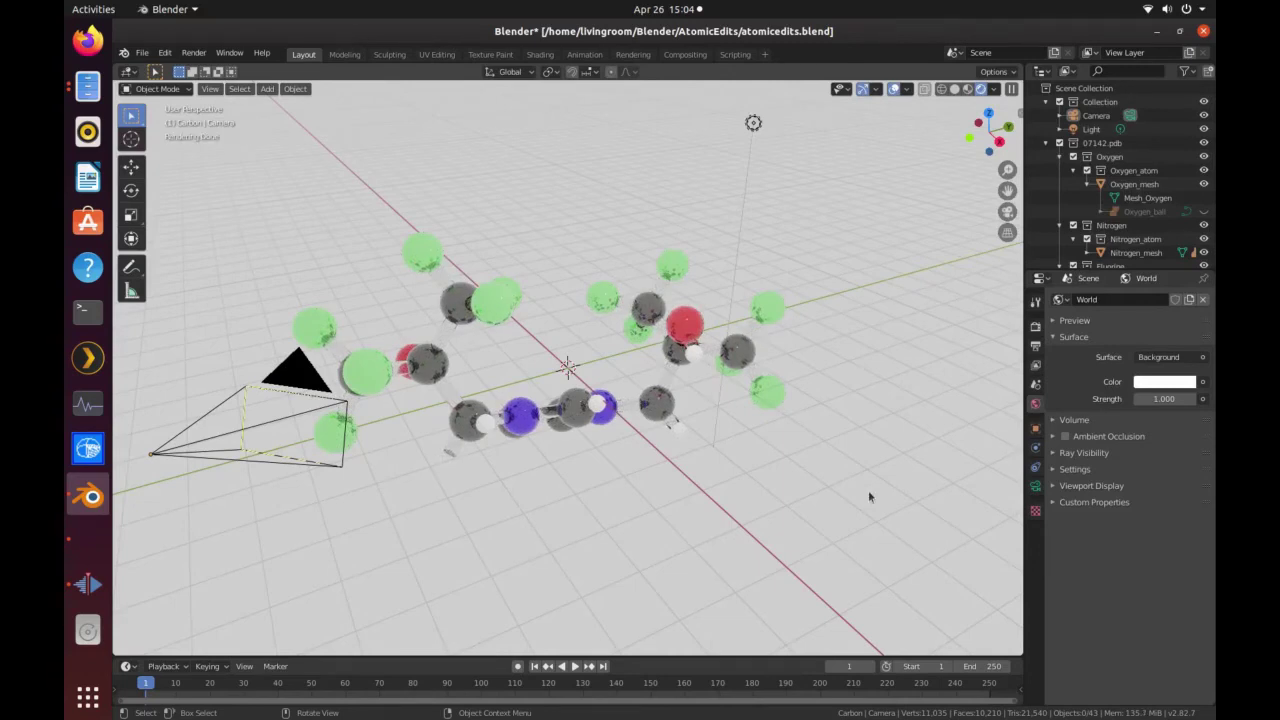
In solid shading, move the camera 10 m along Y and 3 m up along Z.
{"action": "middle_click_drag", "start_coordinate": [868, 490], "coordinate": [869, 320]}
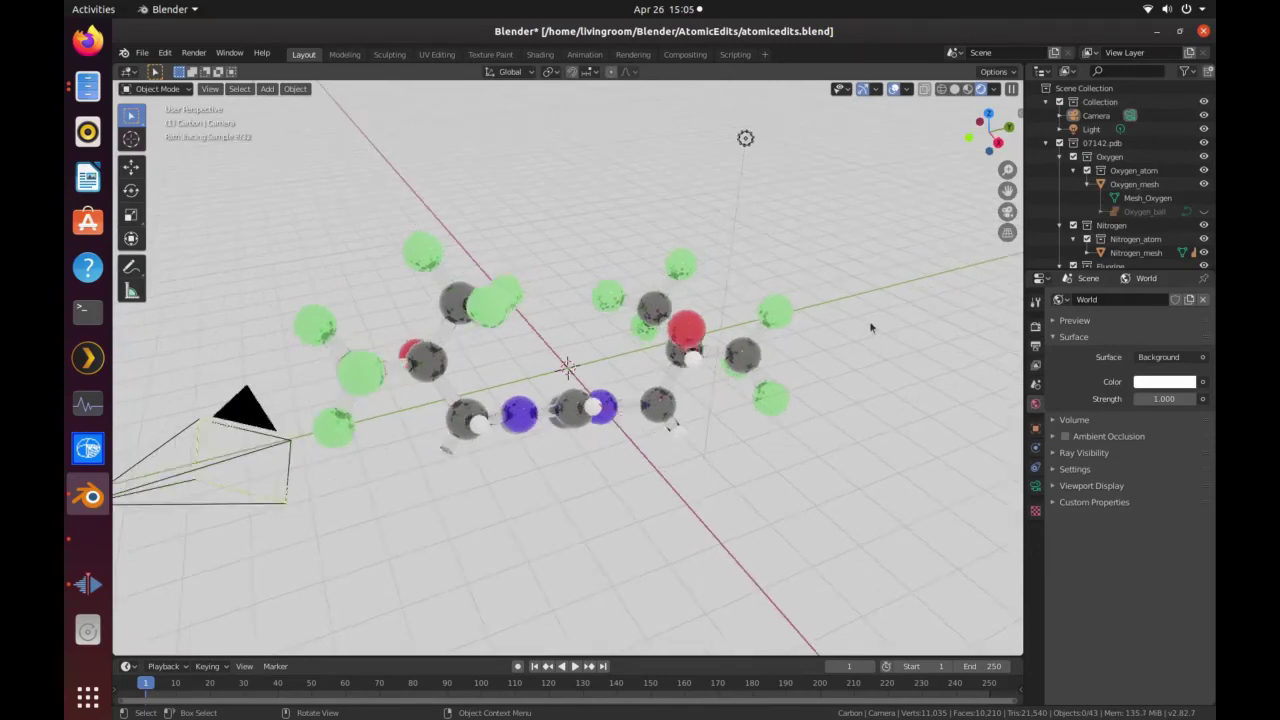
{"action": "left_click", "coordinate": [954, 88]}
{"action": "middle_click_drag", "start_coordinate": [864, 249], "coordinate": [520, 534]}
{"action": "key", "text": "b"}
{"action": "left_click_drag", "start_coordinate": [198, 455], "coordinate": [380, 576]}
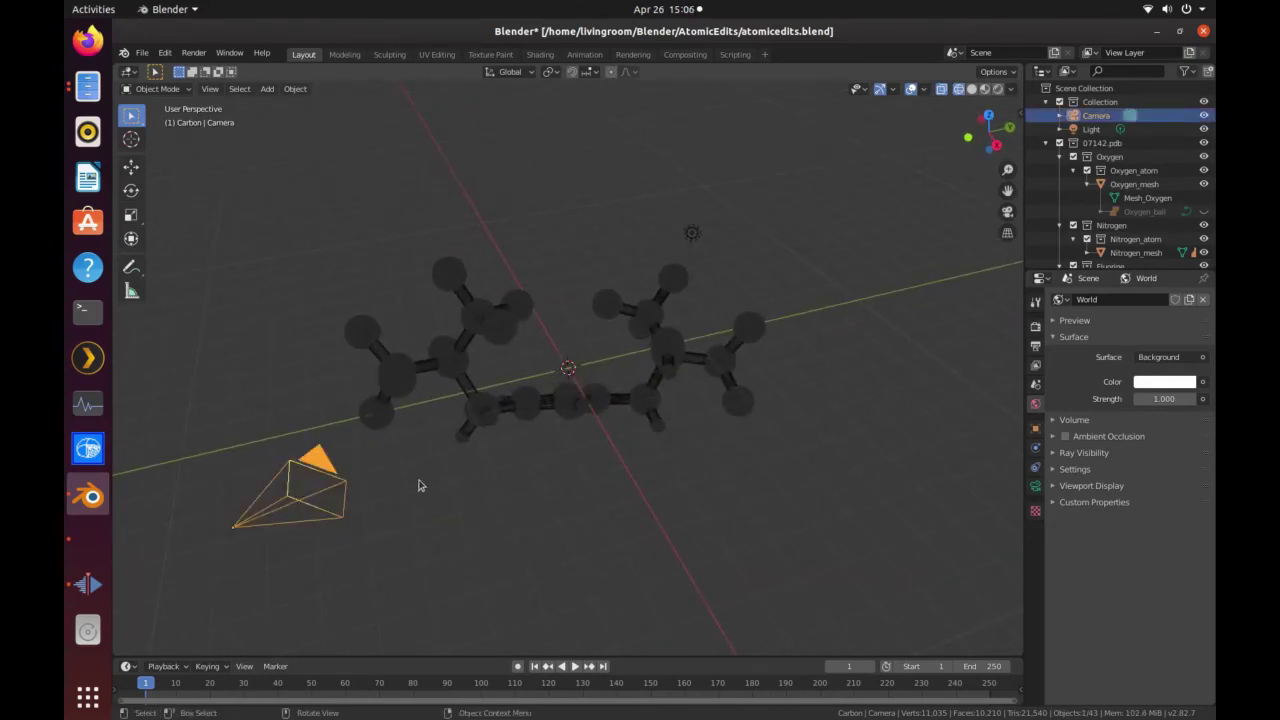
{"action": "type", "text": "gy10"}
{"action": "key", "text": "Return"}
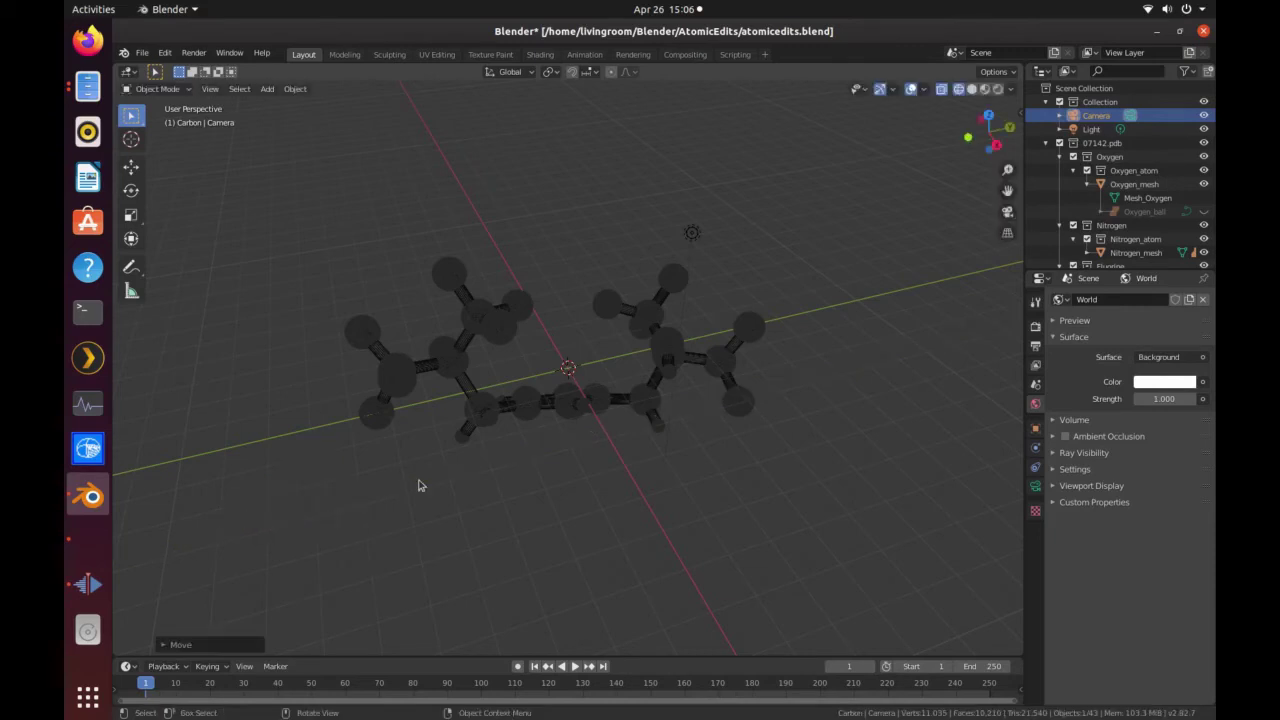
{"action": "key", "text": "g"}
{"action": "key", "text": "x"}
{"action": "type", "text": "z3"}
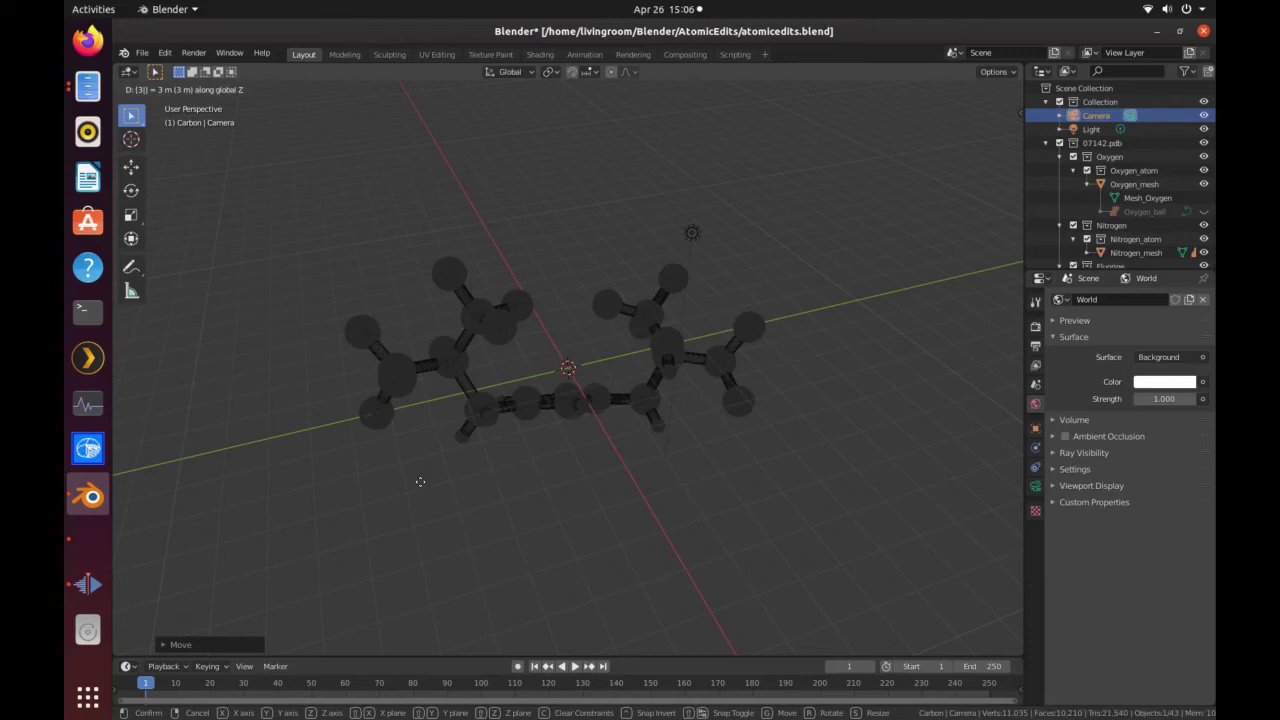
{"action": "key", "text": "Return"}
Hide the camera and light, then rotate the molecule 90° about Y and 180° about Z.
{"action": "left_click", "coordinate": [1204, 115]}
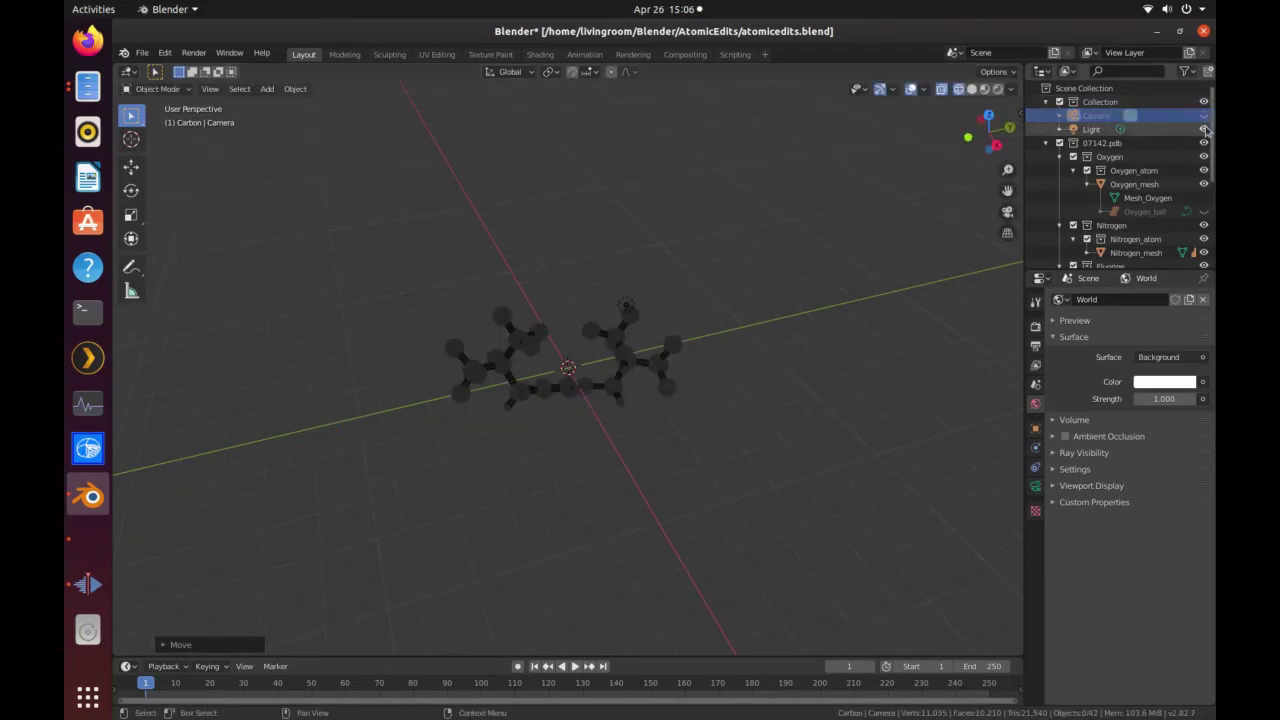
{"action": "left_click", "coordinate": [1204, 129]}
{"action": "left_click_drag", "start_coordinate": [367, 297], "coordinate": [746, 435]}
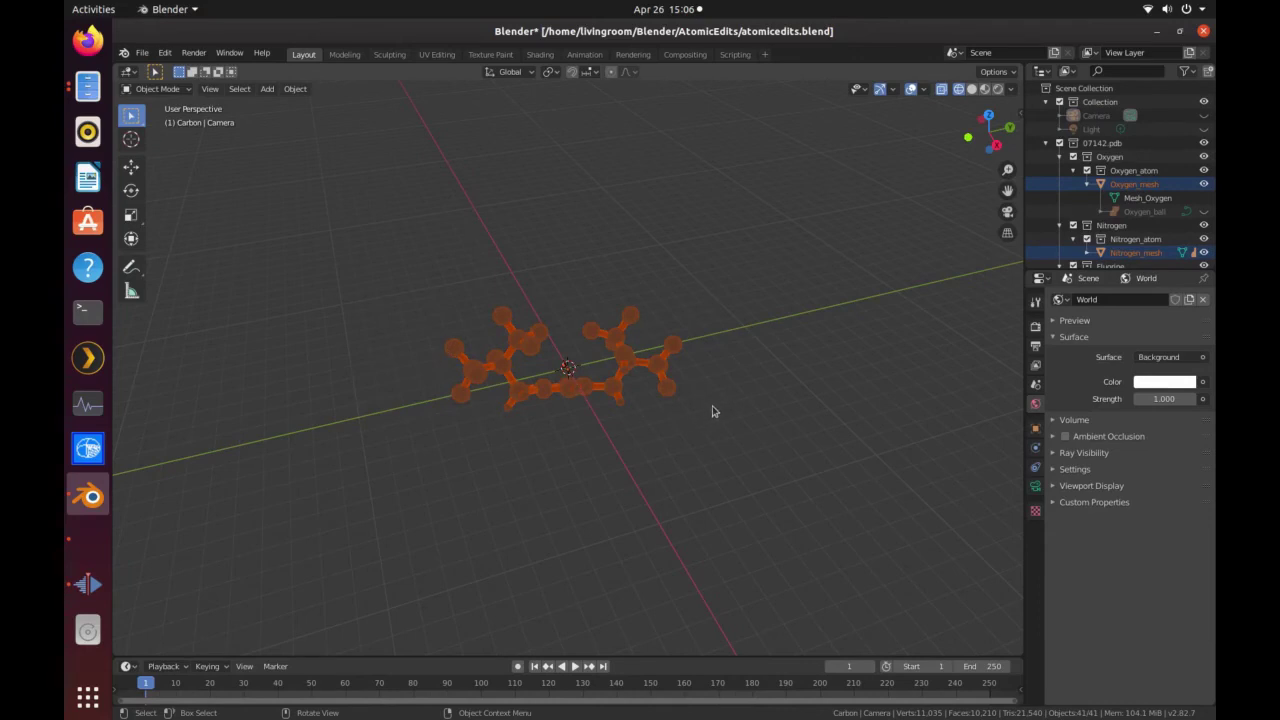
{"action": "type", "text": "ry"}
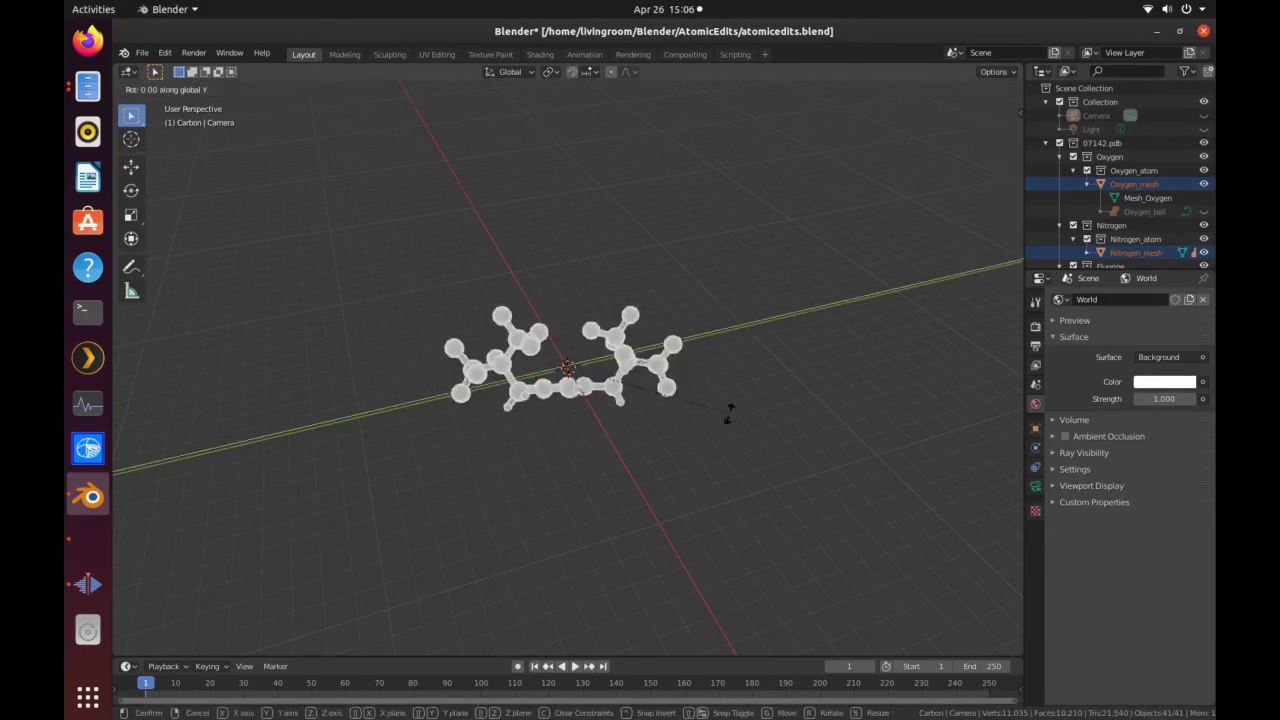
{"action": "type", "text": "90"}
{"action": "key", "text": "Return"}
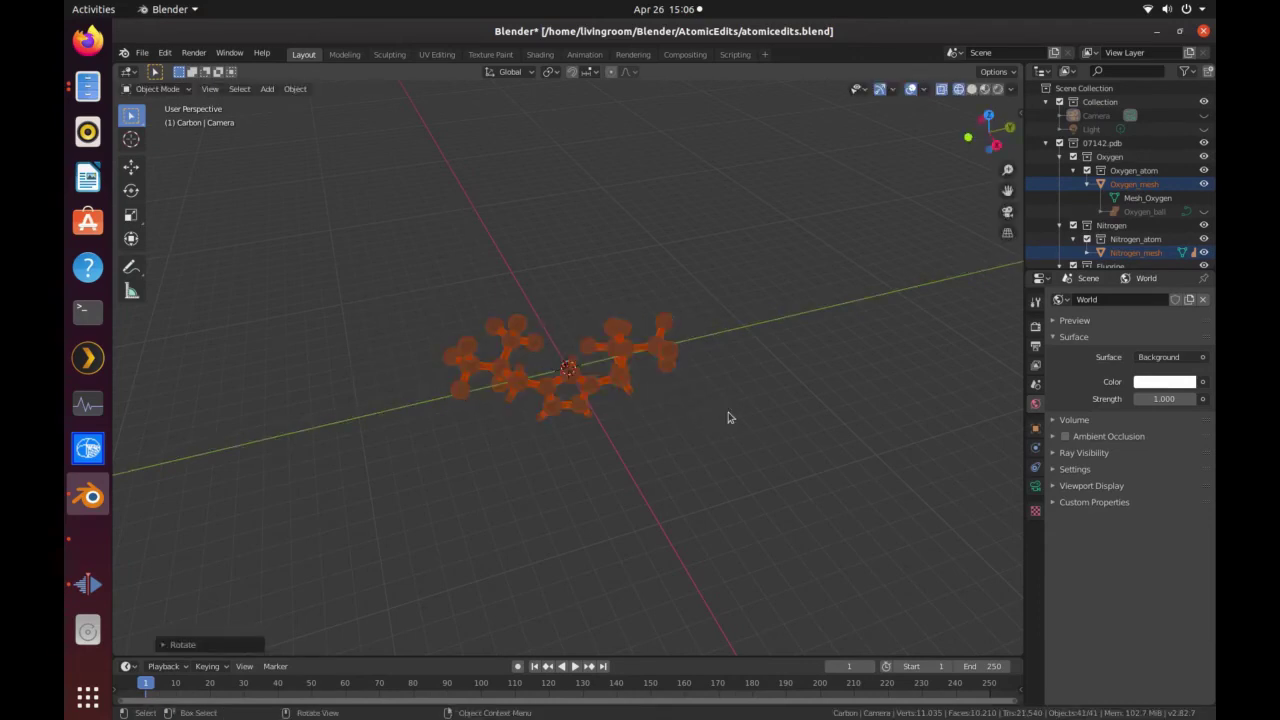
{"action": "type", "text": "rz1"}
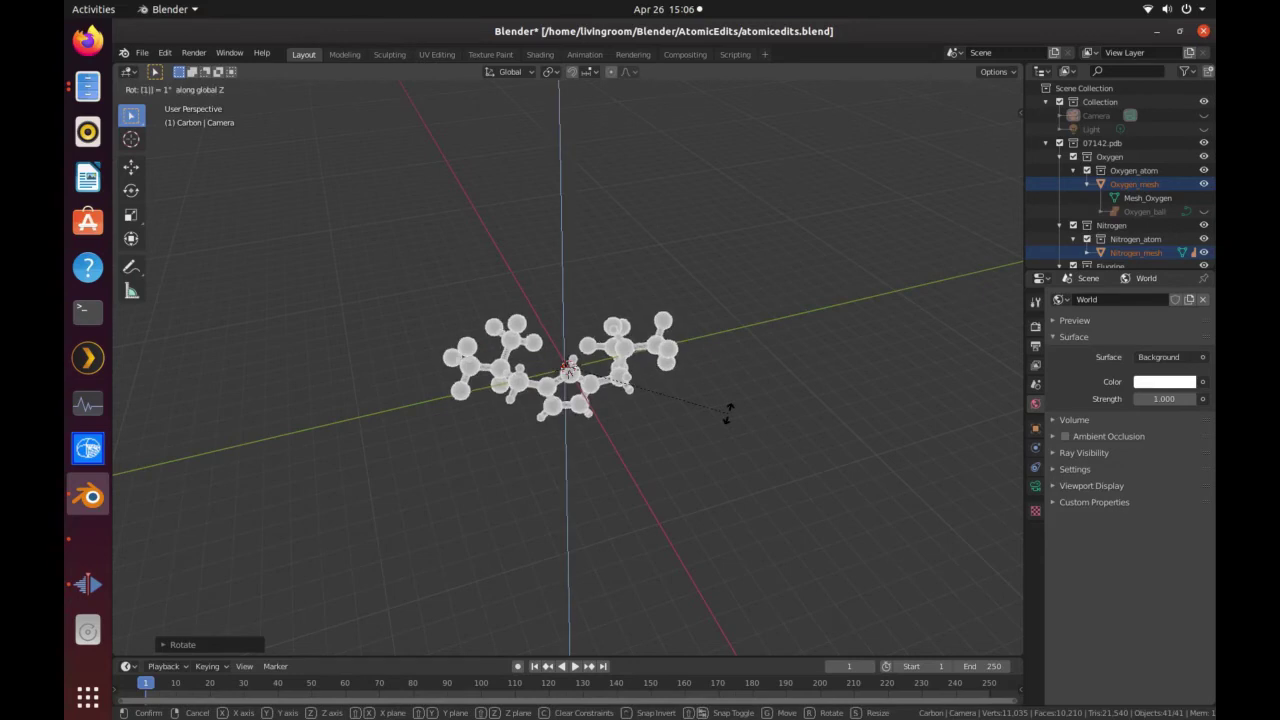
{"action": "type", "text": "80"}
{"action": "key", "text": "Return"}
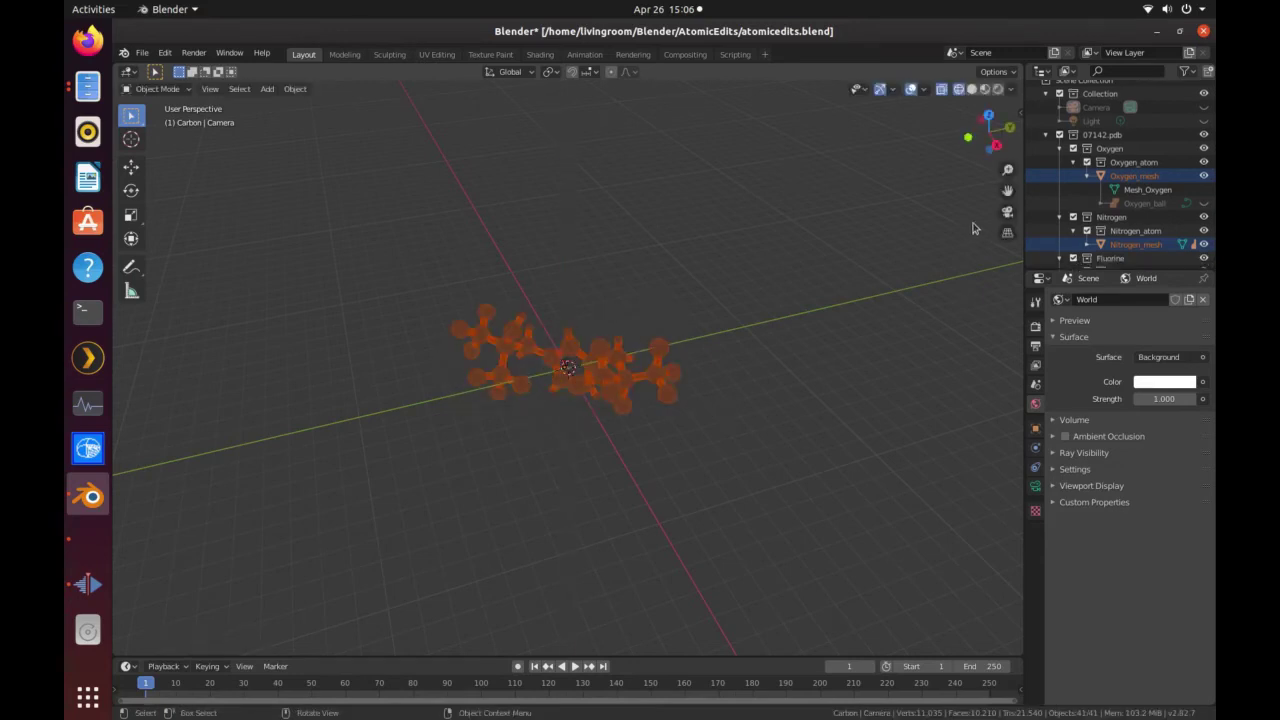
Unhide the light and camera and look through the active camera.
{"action": "left_click", "coordinate": [1204, 120]}
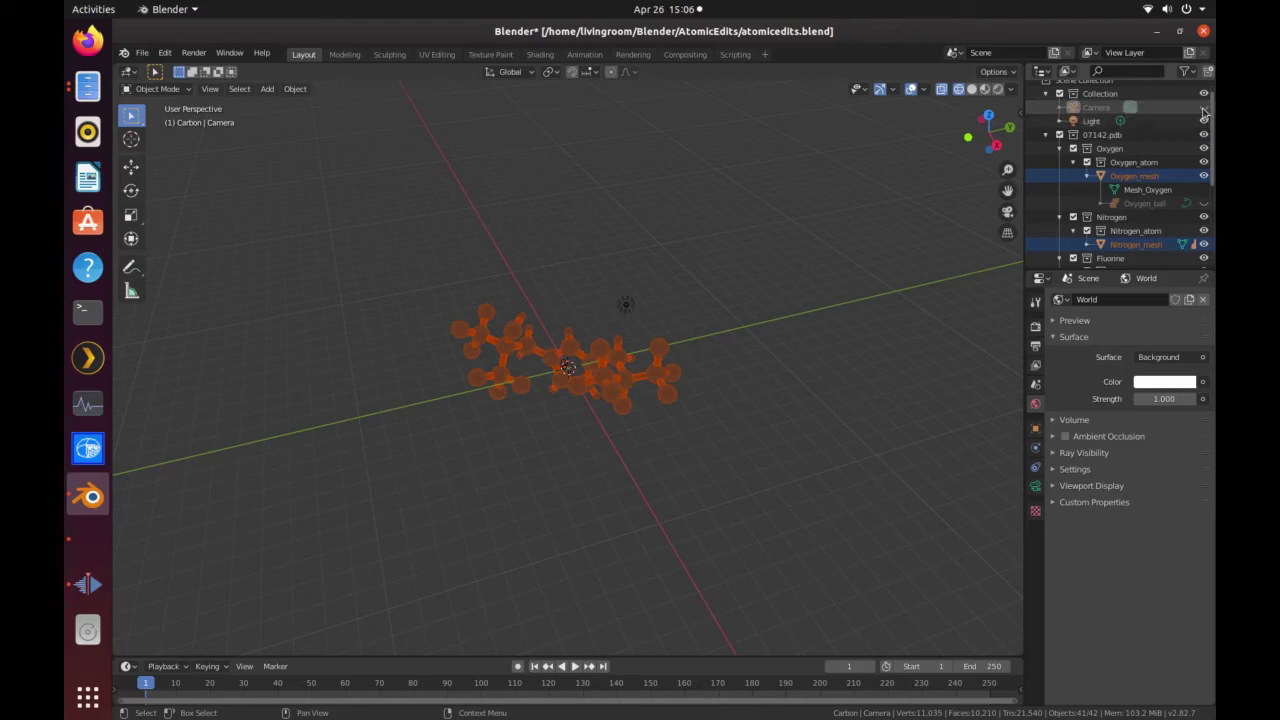
{"action": "left_click", "coordinate": [1204, 108]}
{"action": "left_click", "coordinate": [210, 88]}
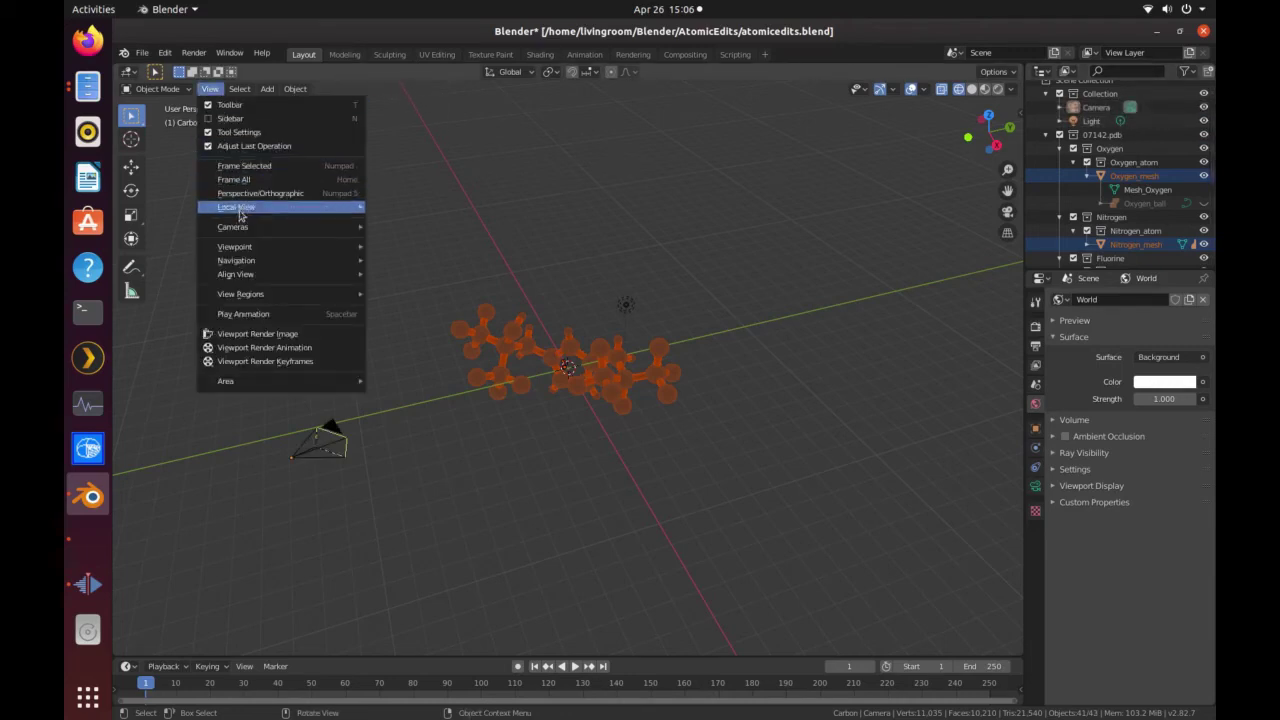
{"action": "mouse_move", "coordinate": [240, 226]}
{"action": "left_click", "coordinate": [425, 240]}
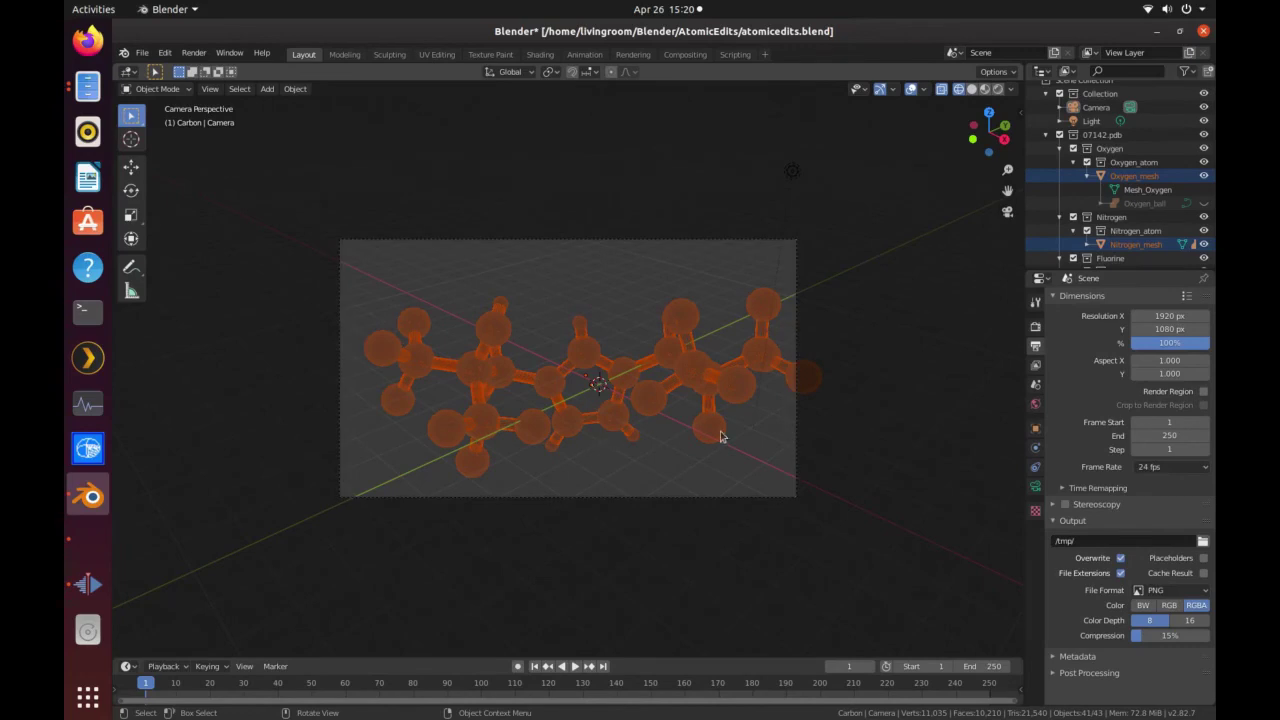
Select only the camera and shift it along X, then begin moving it along Y.
{"action": "left_click", "coordinate": [886, 346]}
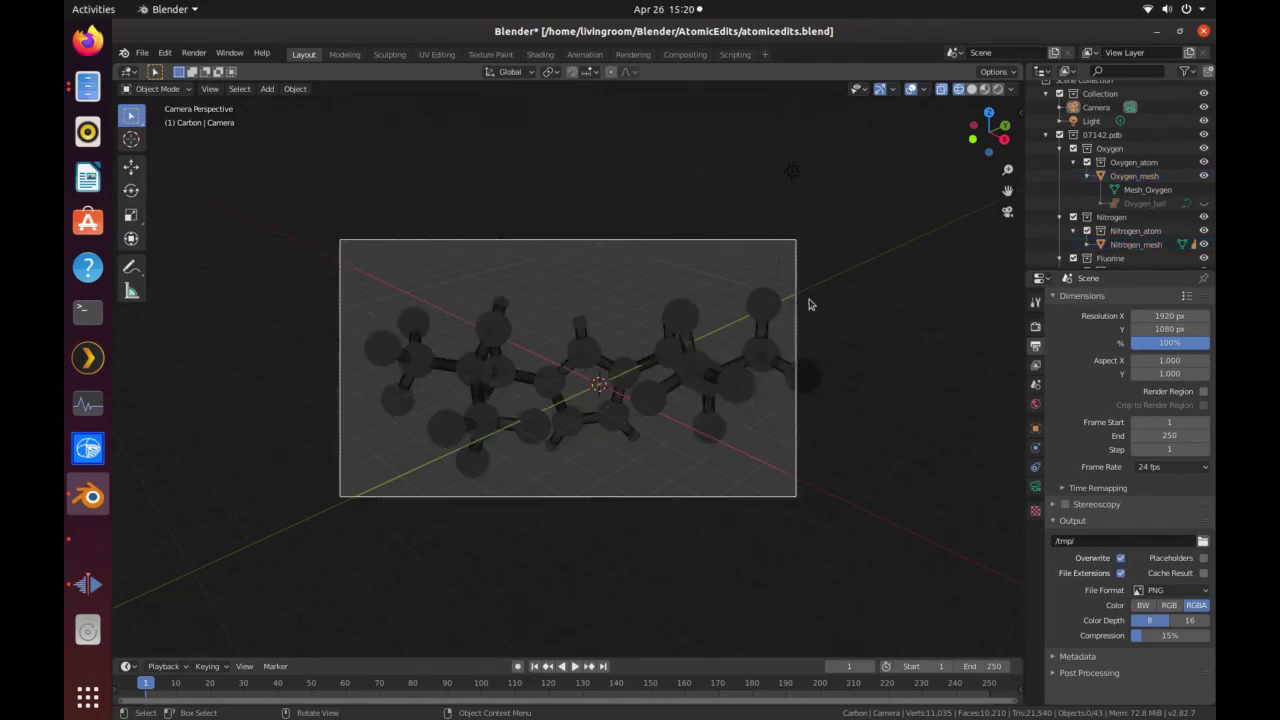
{"action": "left_click", "coordinate": [759, 241]}
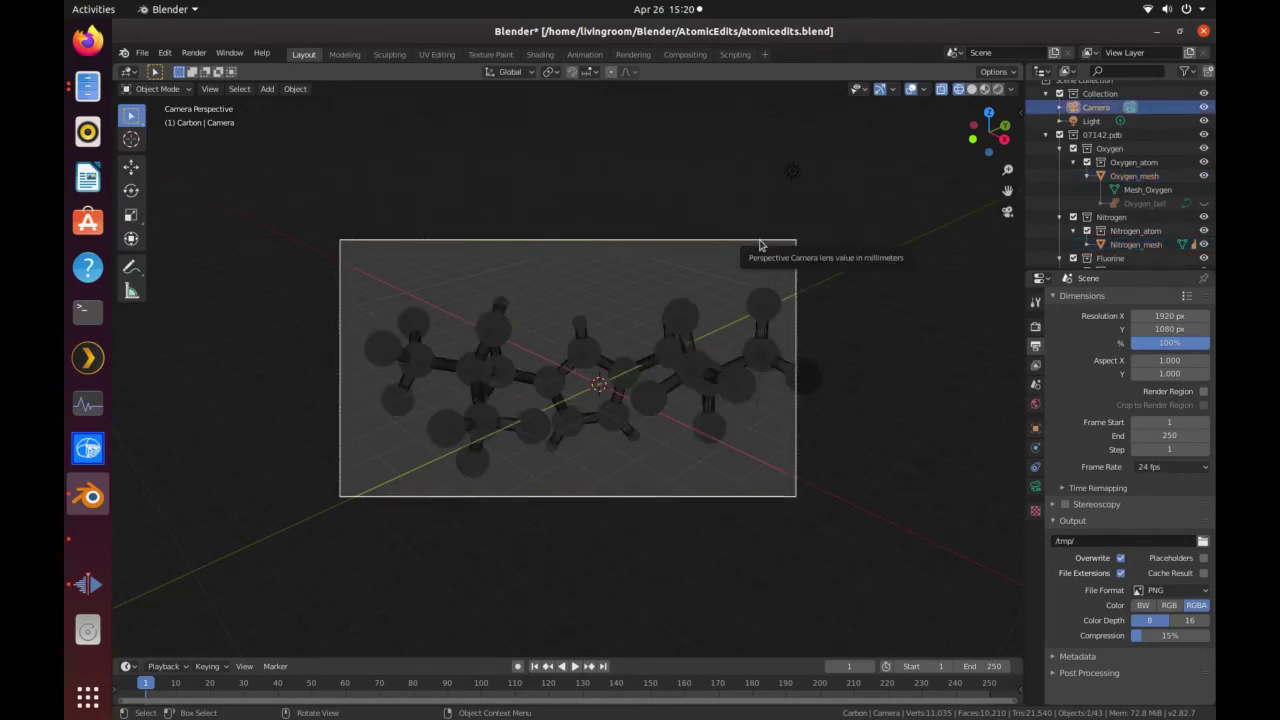
{"action": "key", "text": "g"}
{"action": "key", "text": "x"}
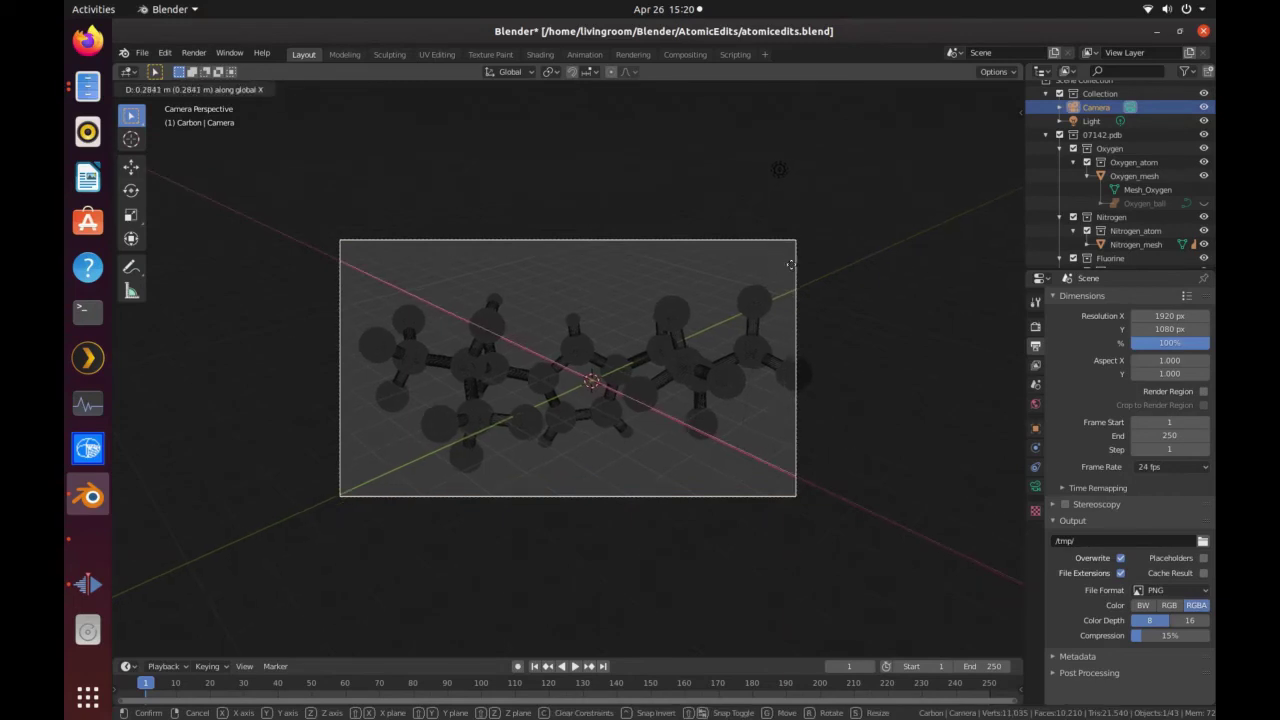
{"action": "left_click", "coordinate": [833, 302]}
{"action": "key", "text": "g"}
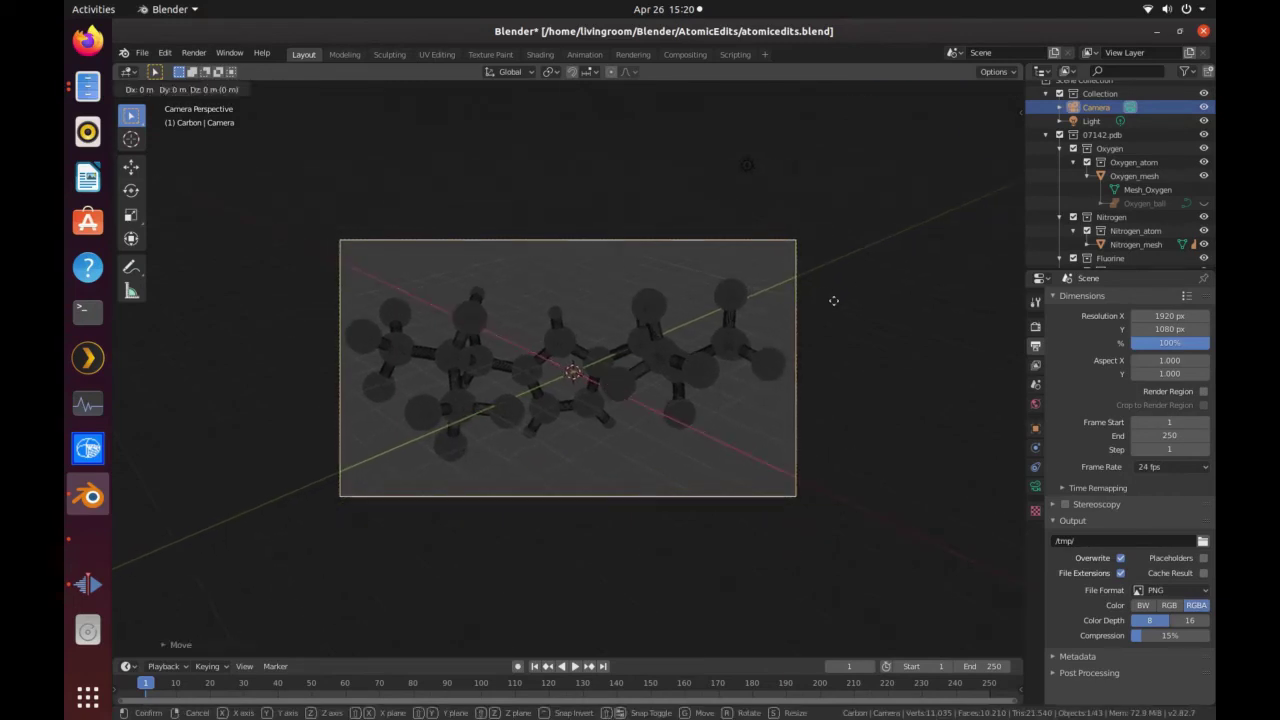
{"action": "key", "text": "y"}
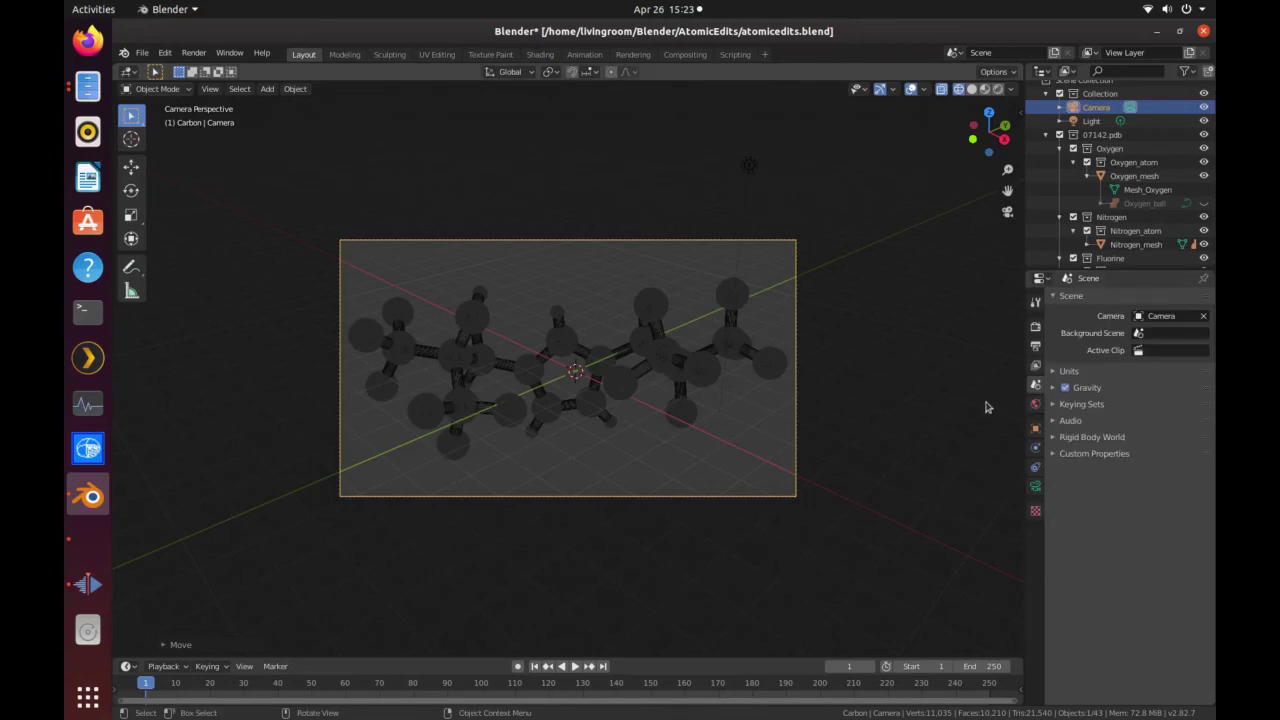
Set Resolution % to 50 and Color Depth to 16, then render the image.
{"action": "left_click", "coordinate": [1035, 346]}
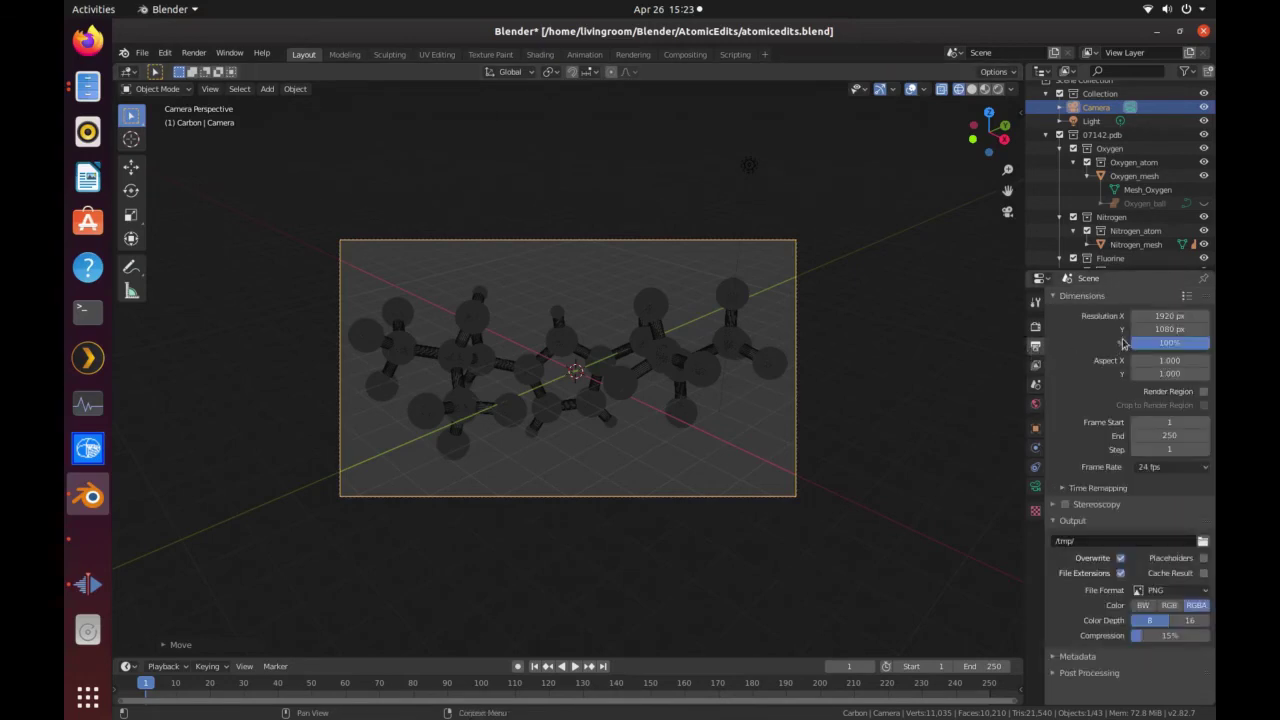
{"action": "left_click", "coordinate": [1153, 343]}
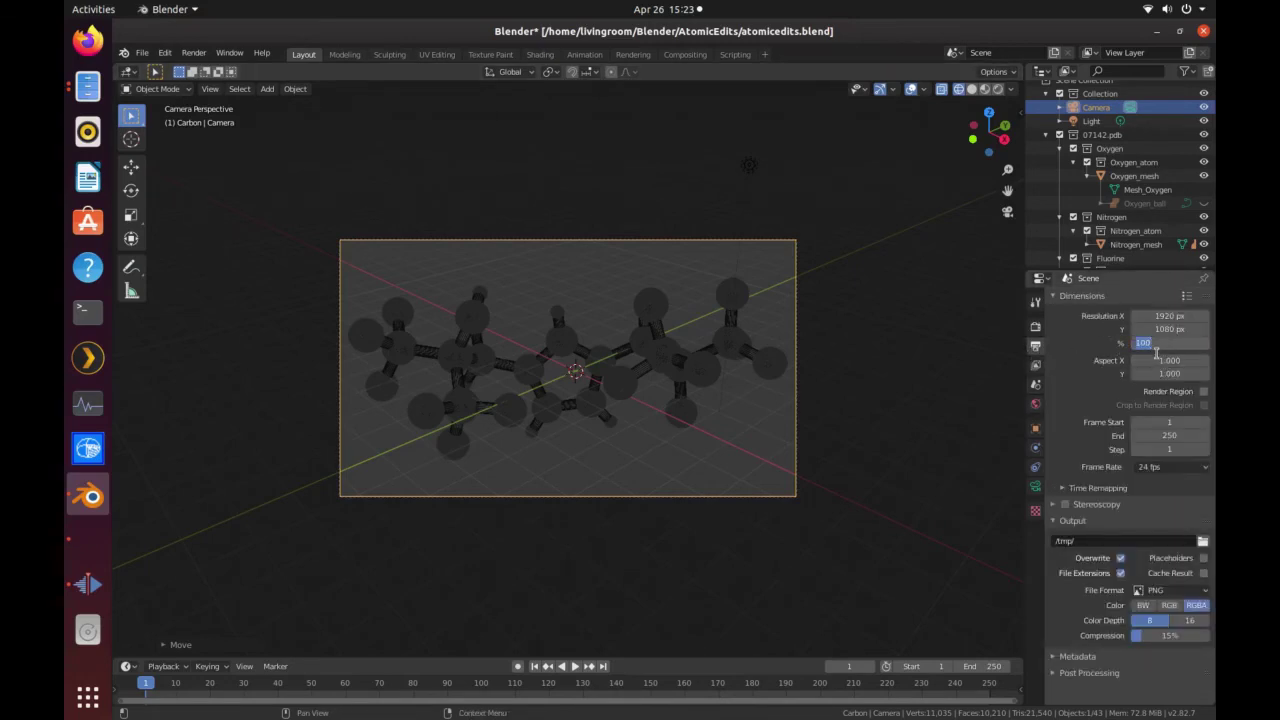
{"action": "type", "text": "50"}
{"action": "key", "text": "Return"}
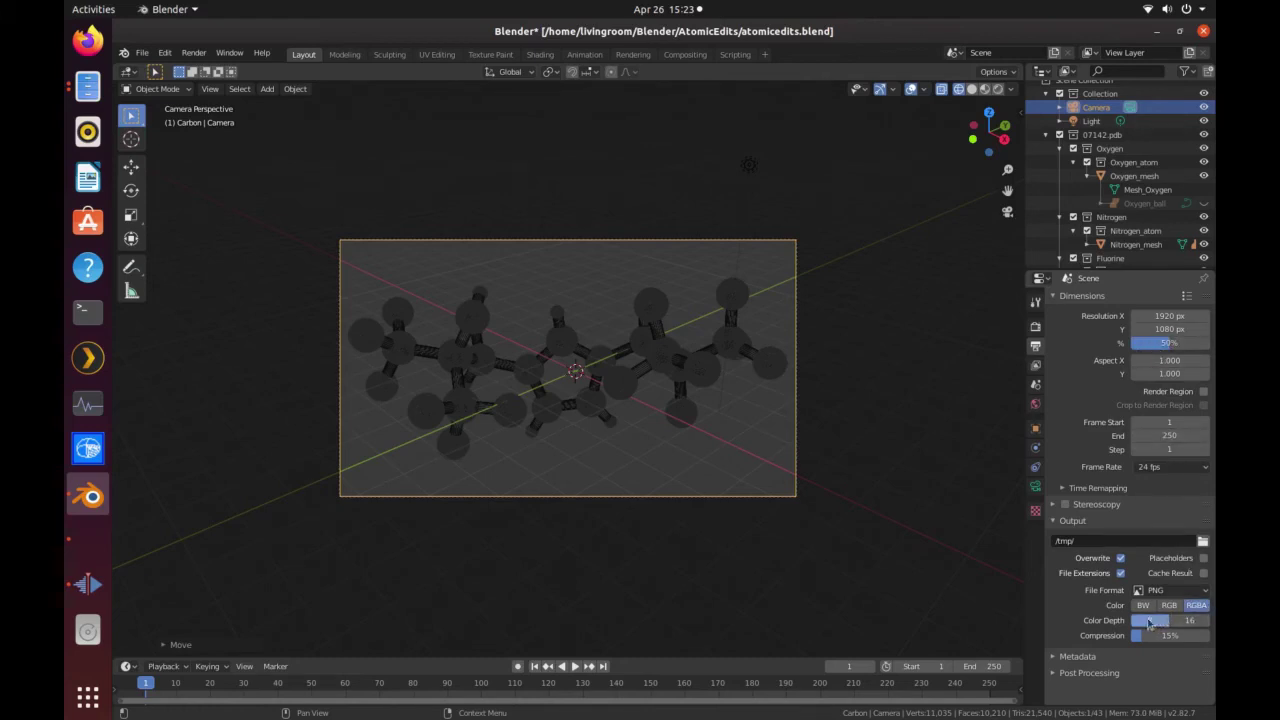
{"action": "left_click", "coordinate": [1189, 621]}
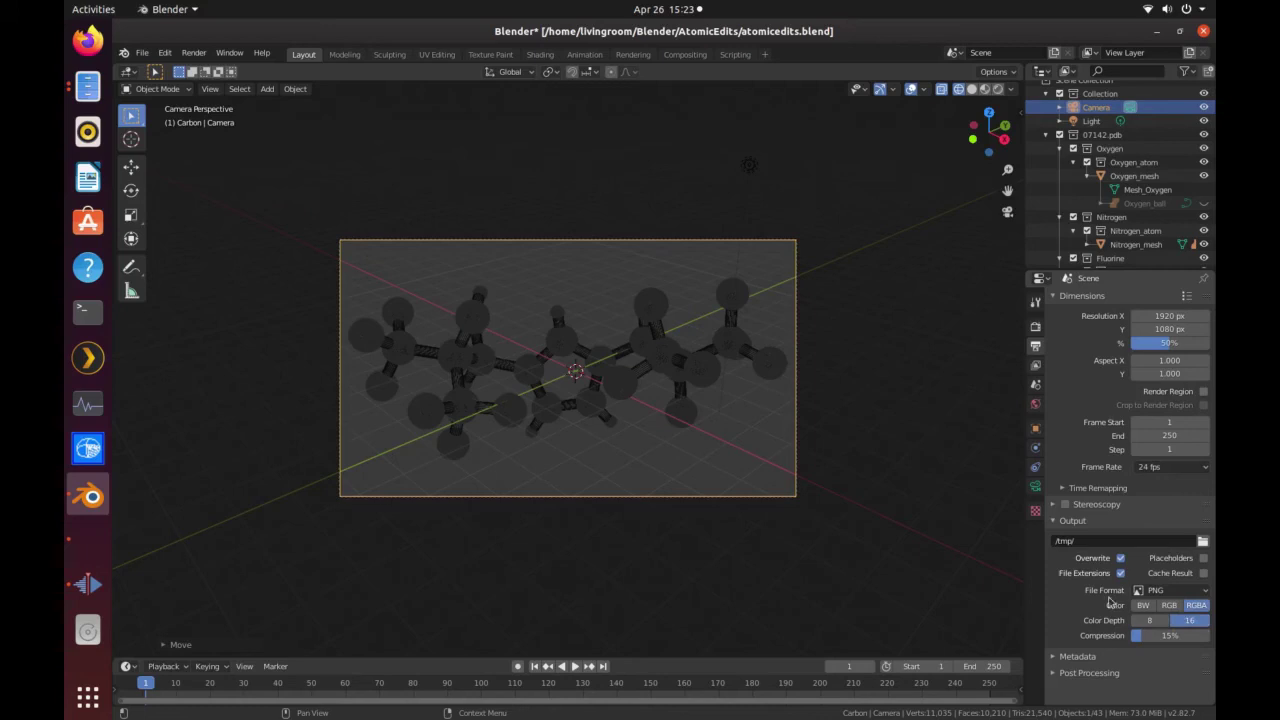
{"action": "left_click", "coordinate": [194, 53]}
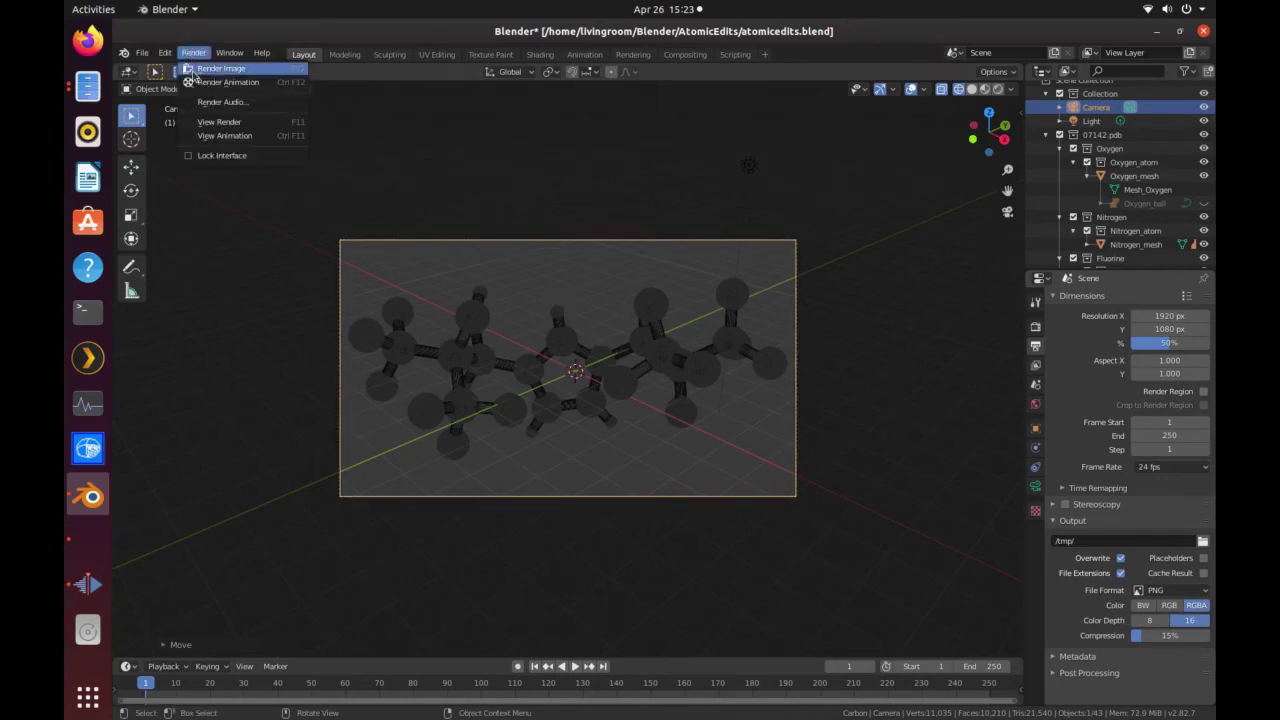
{"action": "left_click", "coordinate": [198, 76]}
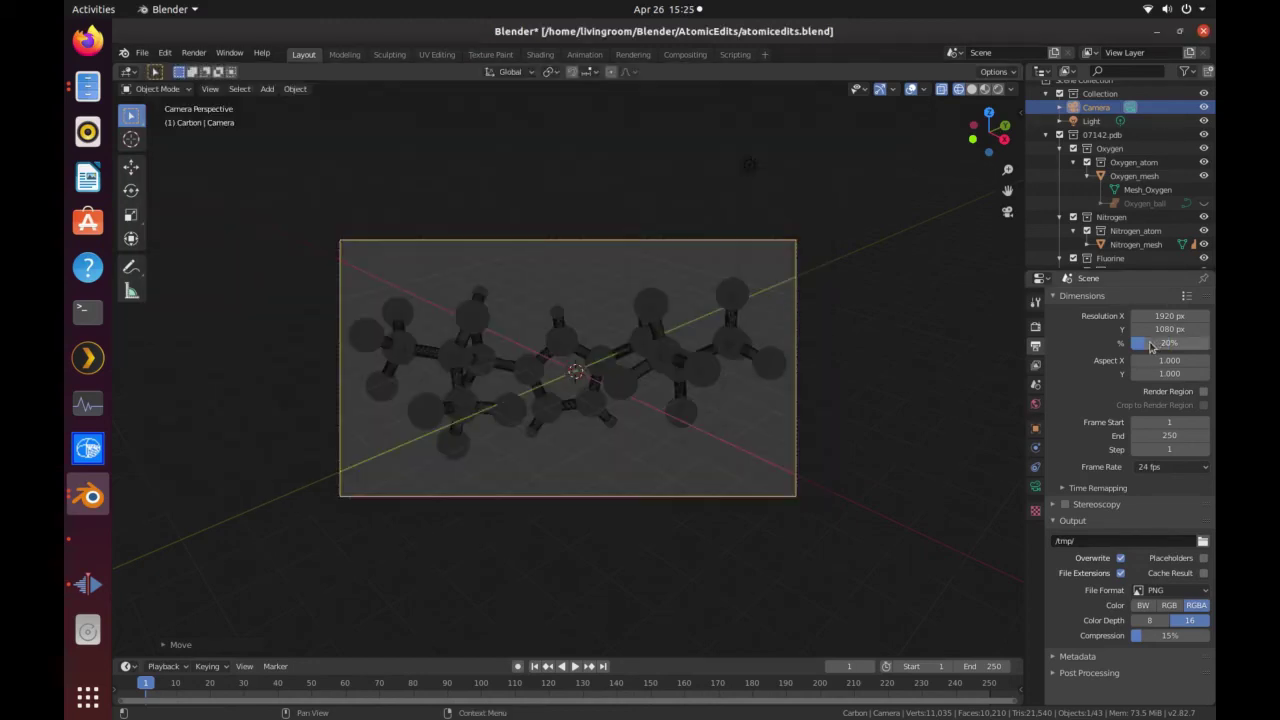
Change Resolution % to 200 and start a new Render Image.
{"action": "left_click", "coordinate": [1160, 342]}
{"action": "key", "text": "Return"}
{"action": "left_click", "coordinate": [195, 54]}
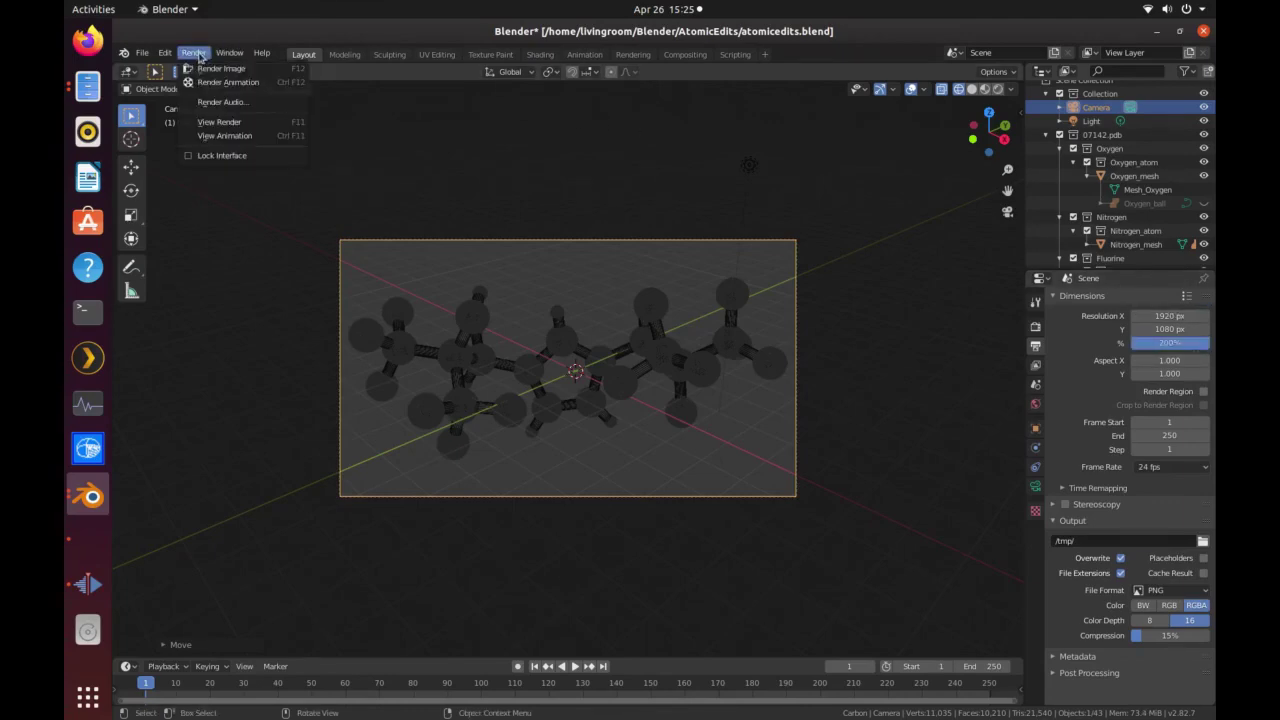
{"action": "left_click", "coordinate": [221, 68]}
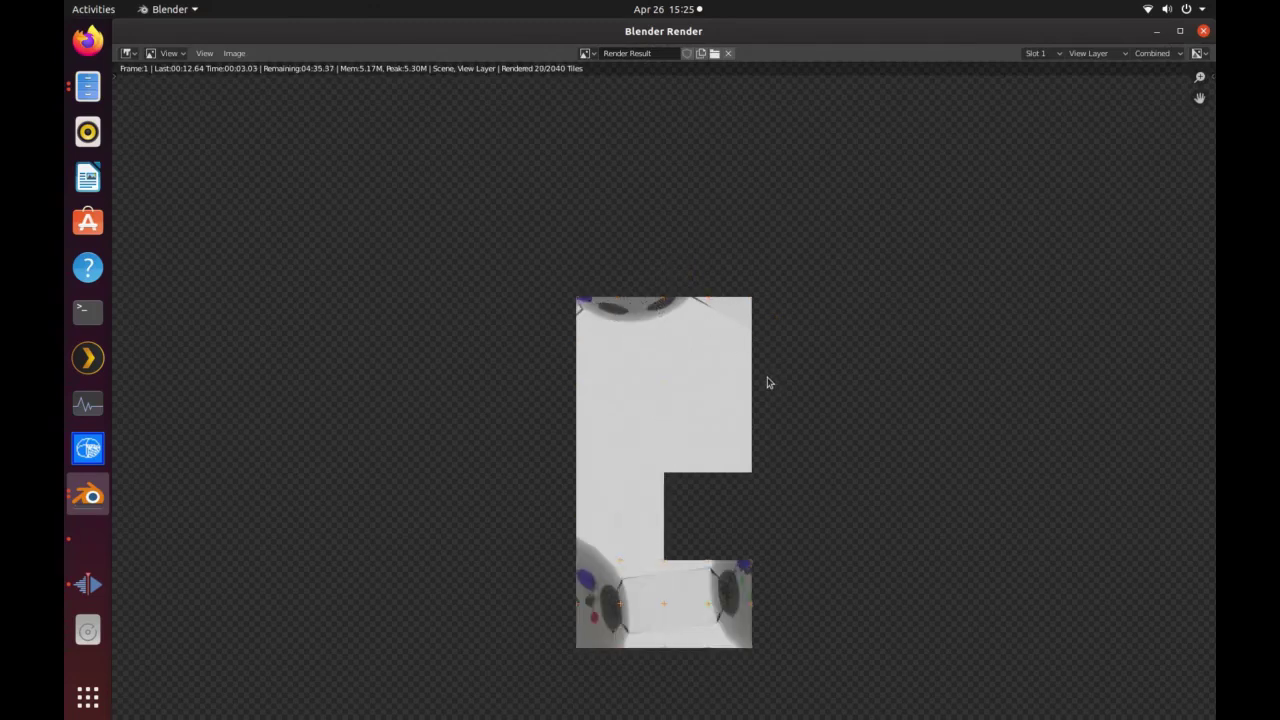
Watch the 200% Cycles render progress in the render window as tiles complete.
{"action": "scroll", "coordinate": [767, 380], "scroll_direction": "down", "scroll_amount": 2}
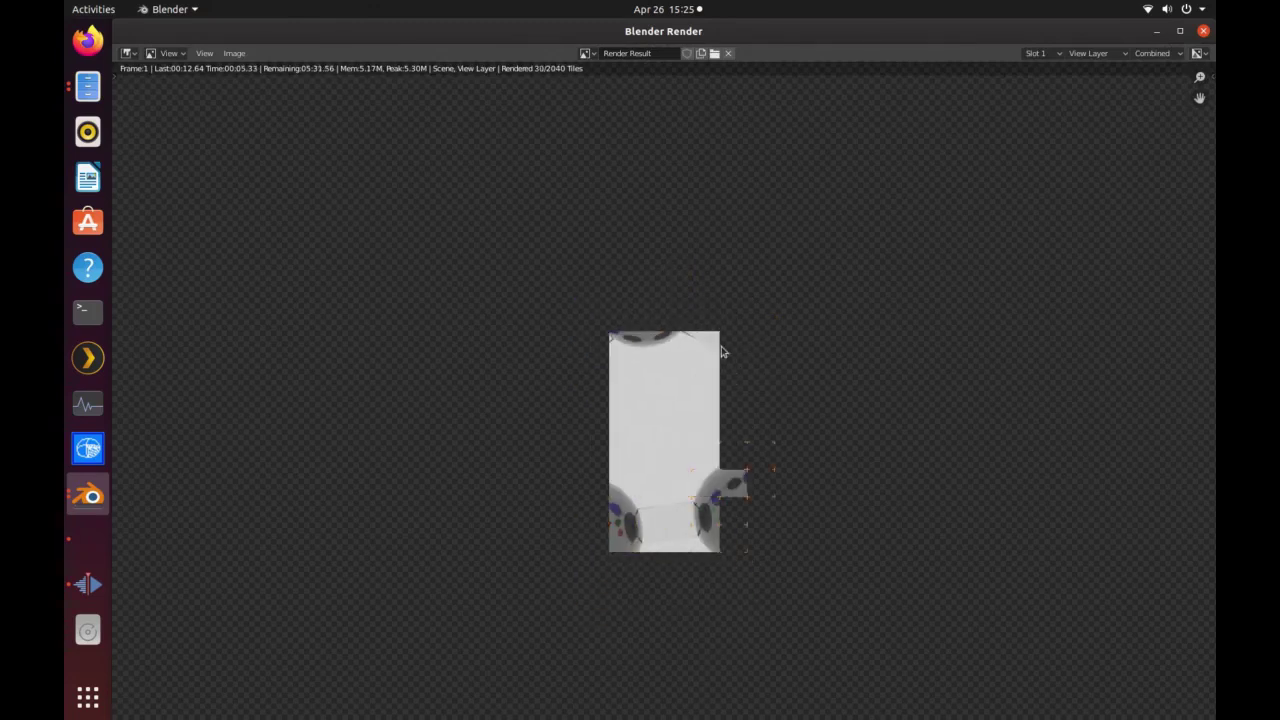